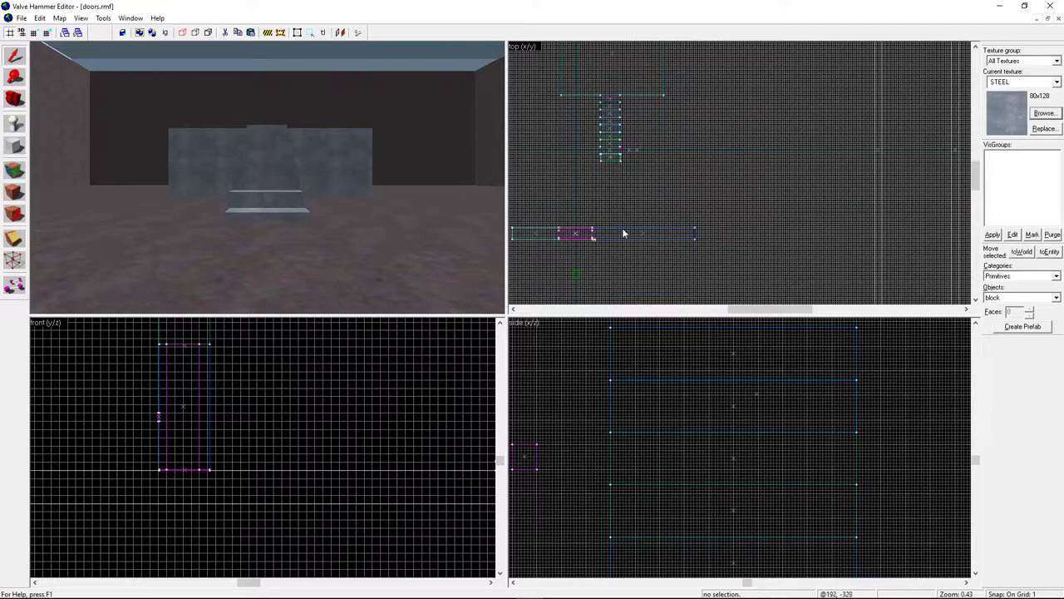
- Draw a block outline about 84 units wide and 59 long against the wall's upper edge in the top view
scroll(754, 479, "up", 3)
scroll(755, 484, "down", 5)
key("Down")
key("Right")
scroll(761, 443, "up", 1)
key("Up")
key("shift+b")
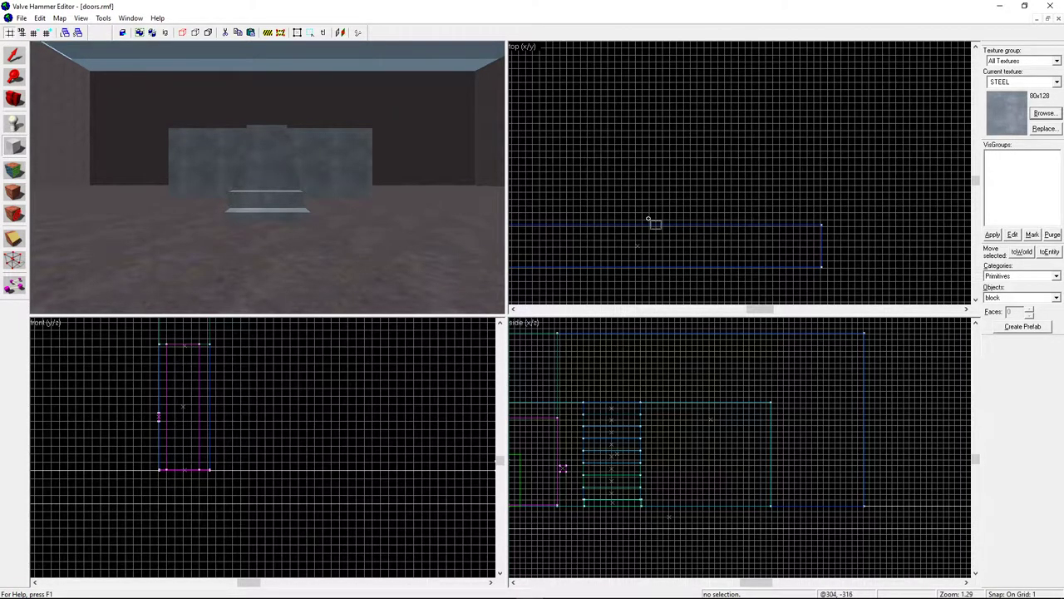
left_click_drag(622, 174, 692, 225)
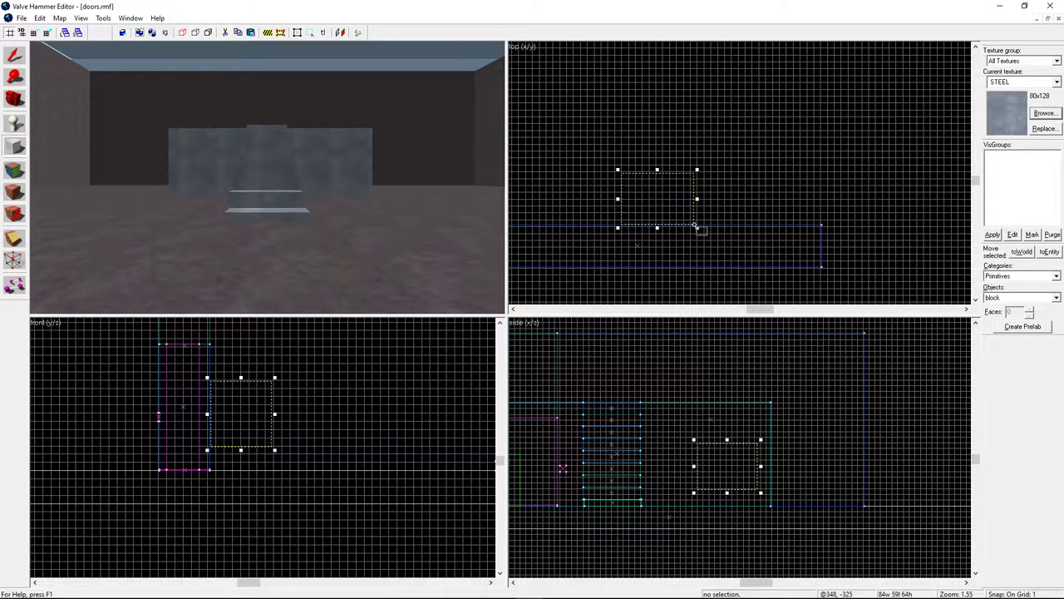
- Extend the block outline down to the floor and lower its upper edge until it is 8 units high
scroll(672, 247, "down", 3)
scroll(748, 239, "up", 11)
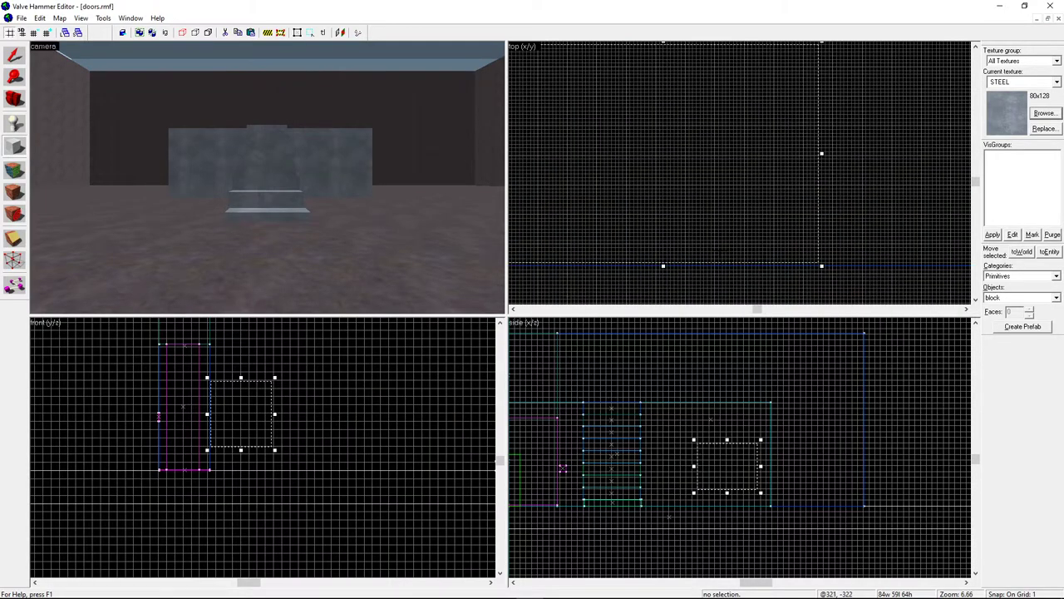
left_click_drag(728, 493, 732, 507)
scroll(562, 468, "up", 5)
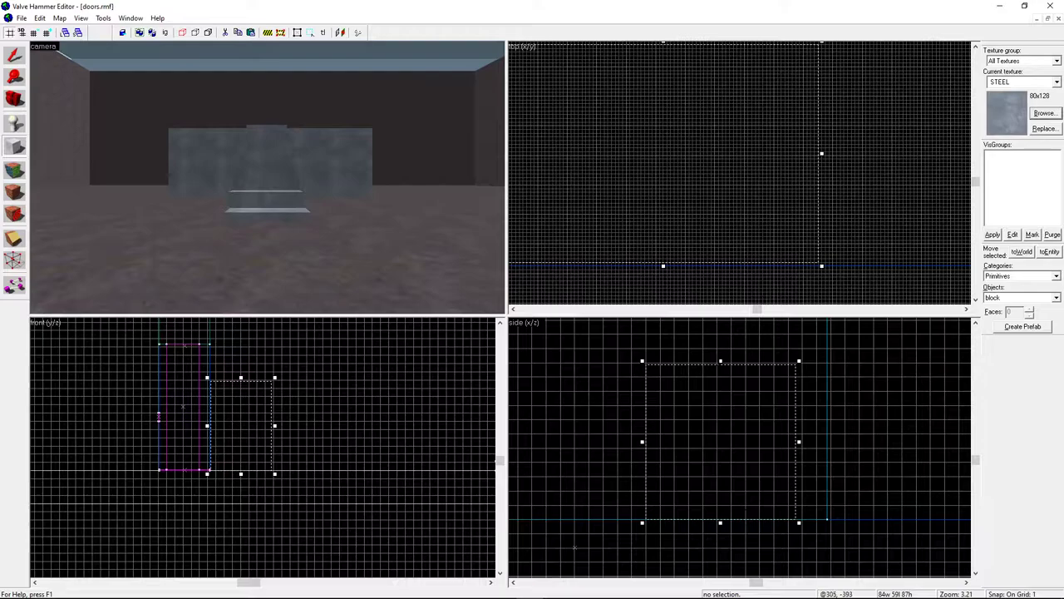
left_click_drag(720, 360, 758, 502)
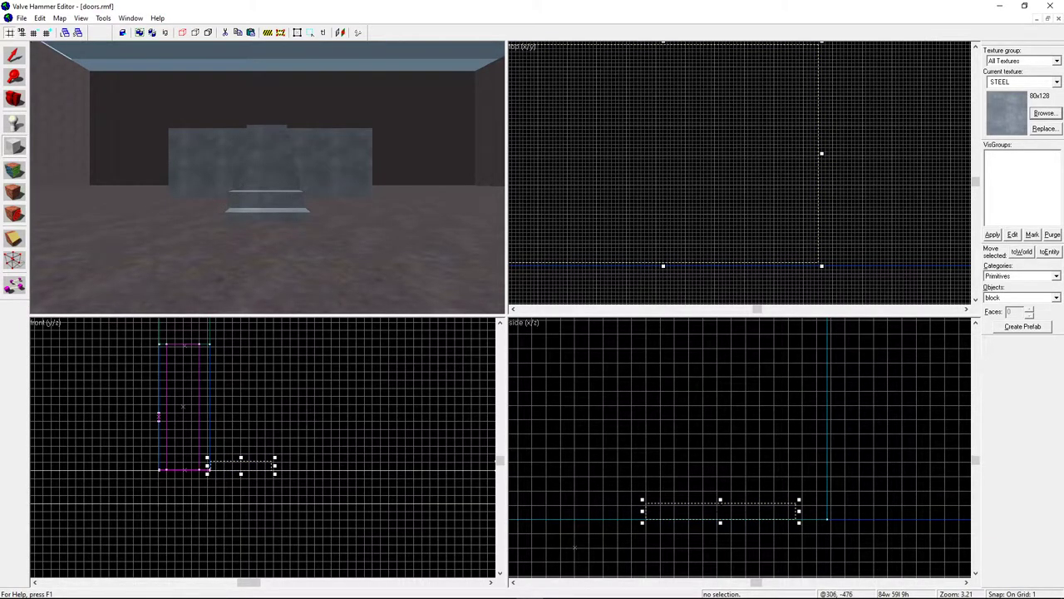
scroll(731, 505, "up", 5)
left_click_drag(743, 509, 743, 516)
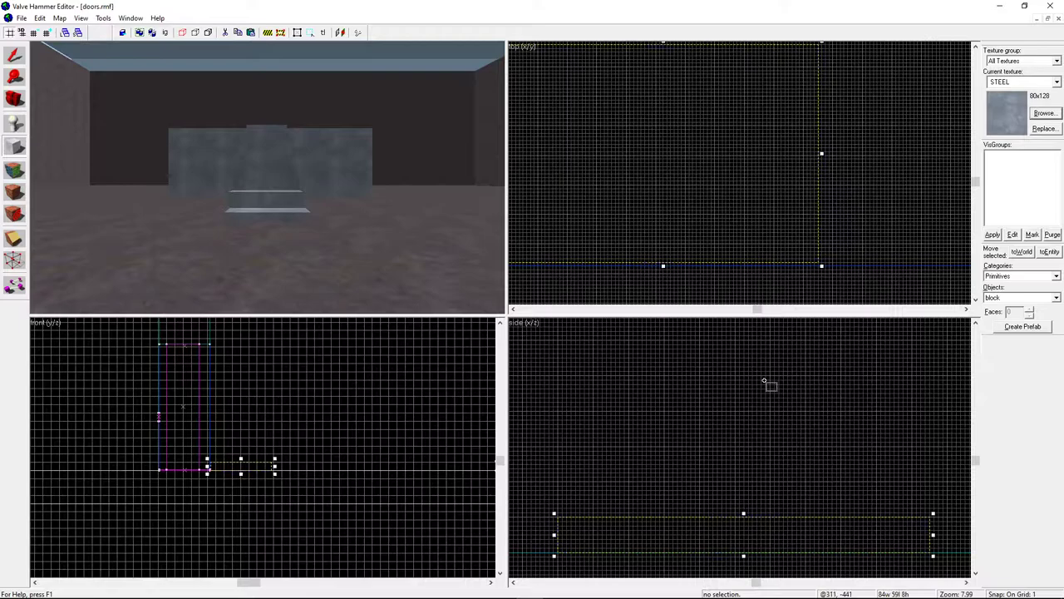
- Stretch the block outline to the wall so it is 60 units long, and create the block
scroll(625, 276, "up", 2)
scroll(777, 291, "up", 2)
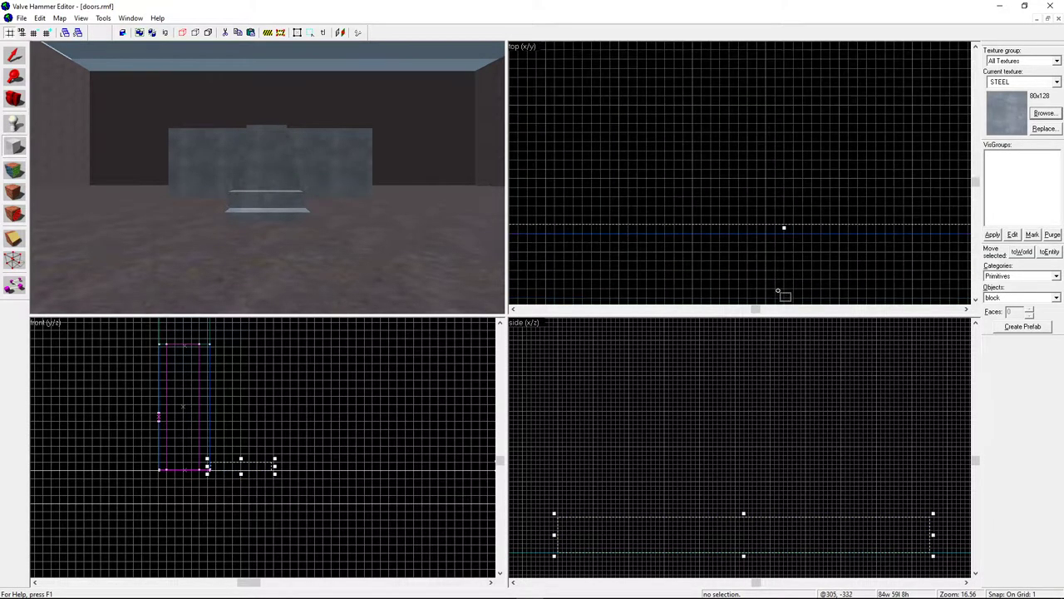
left_click_drag(784, 228, 784, 236)
scroll(740, 173, "down", 3)
key("Return")
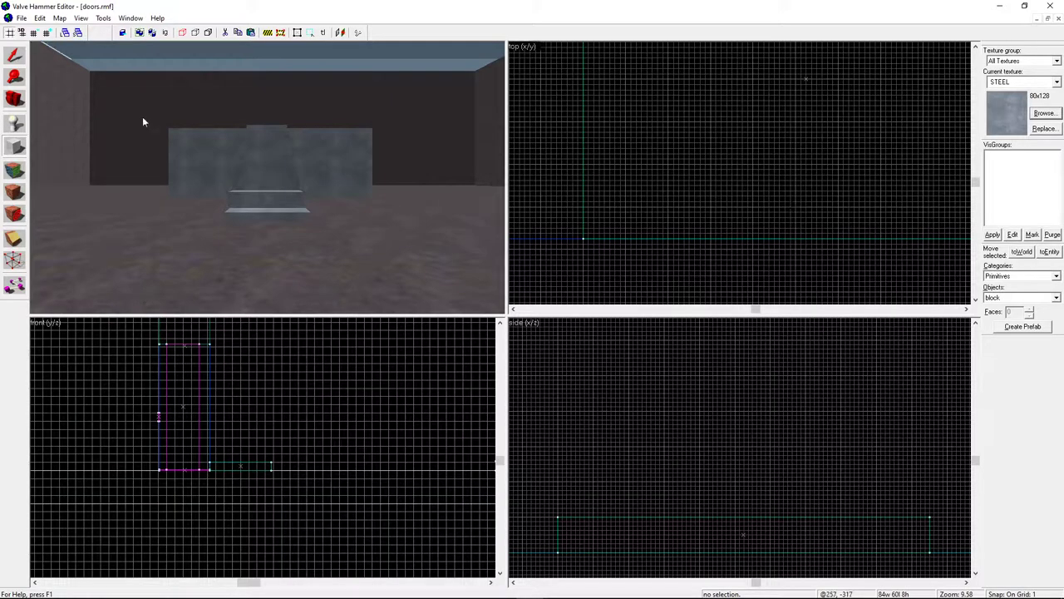
- Select the new slab beside the wall in the 3D view and convert it to a brush entity
left_click(15, 99)
mouse_move(267, 178)
left_mouse_down()
mouse_move(241, 203)
mouse_move(283, 208)
mouse_move(308, 178)
mouse_move(267, 178)
left_mouse_up()
left_click(14, 57)
left_click(282, 206)
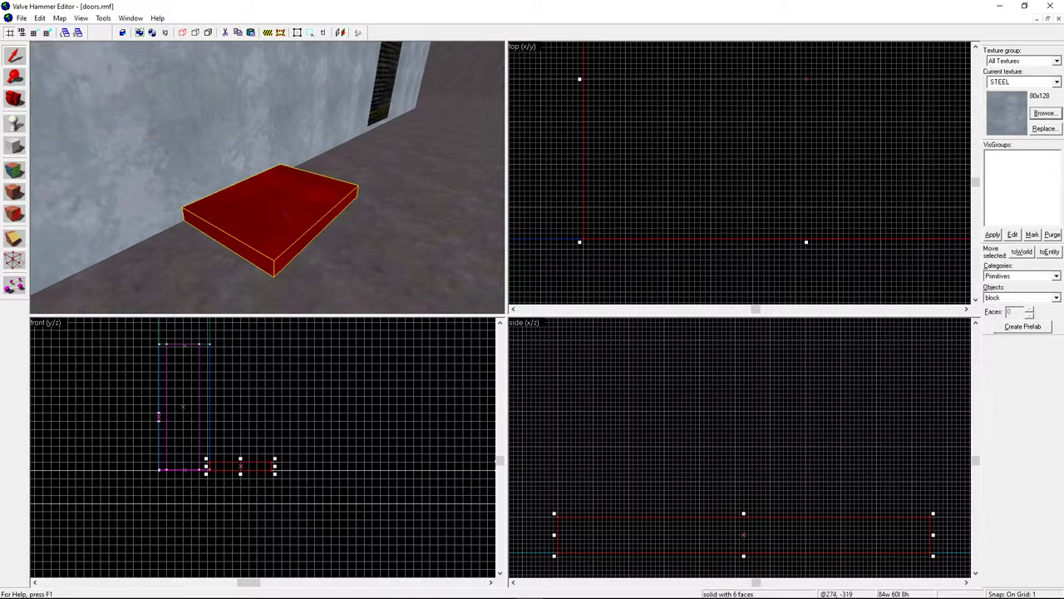
left_click(1050, 252)
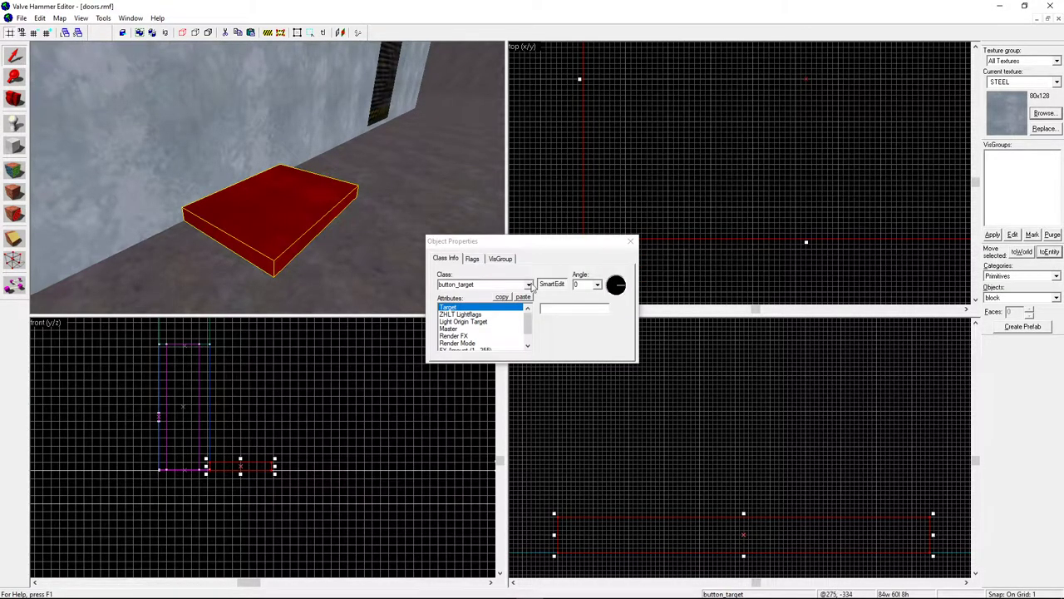
left_click(630, 241)
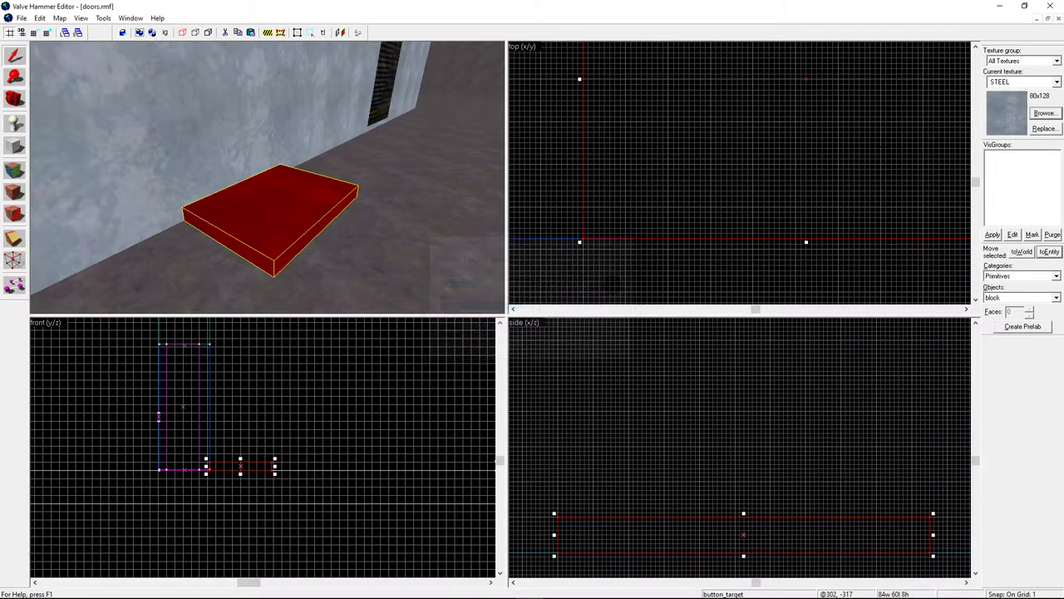
- Apply the C1A1_FLR2C texture to the slab and keep the slab selected
left_click(1044, 114)
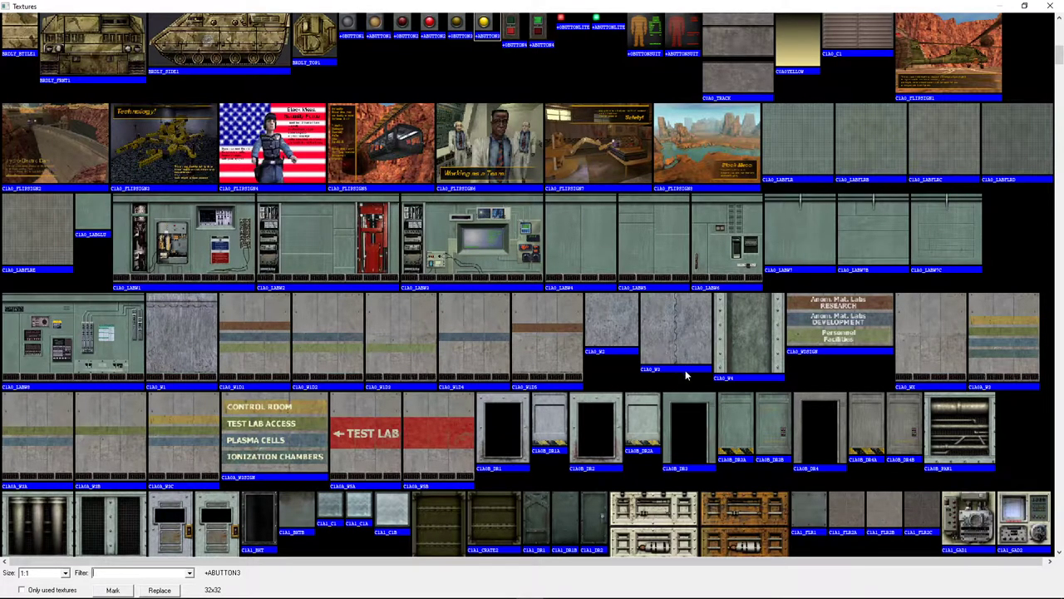
double_click(917, 509)
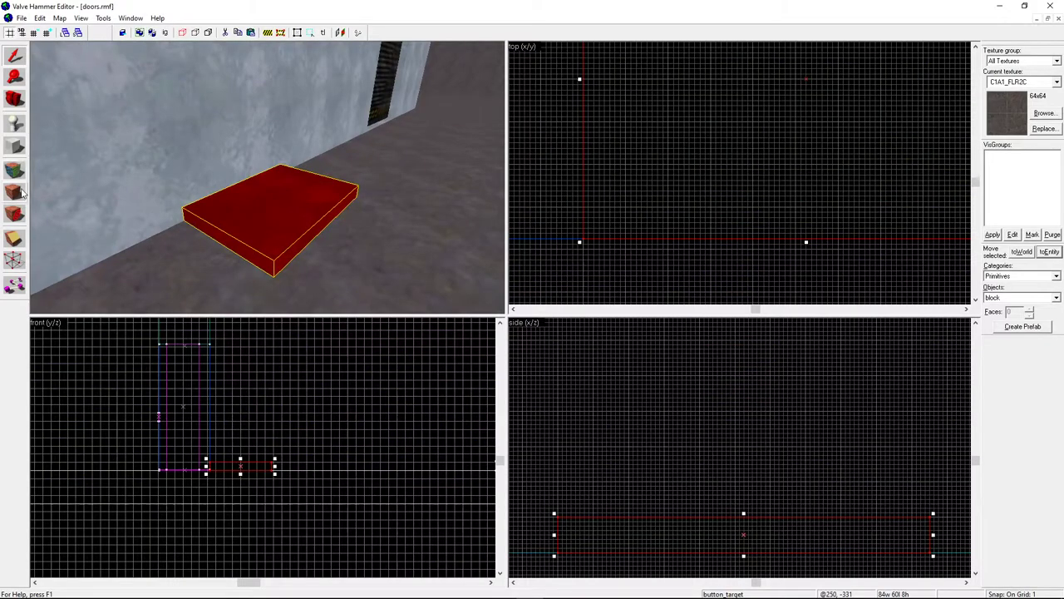
left_click(21, 192)
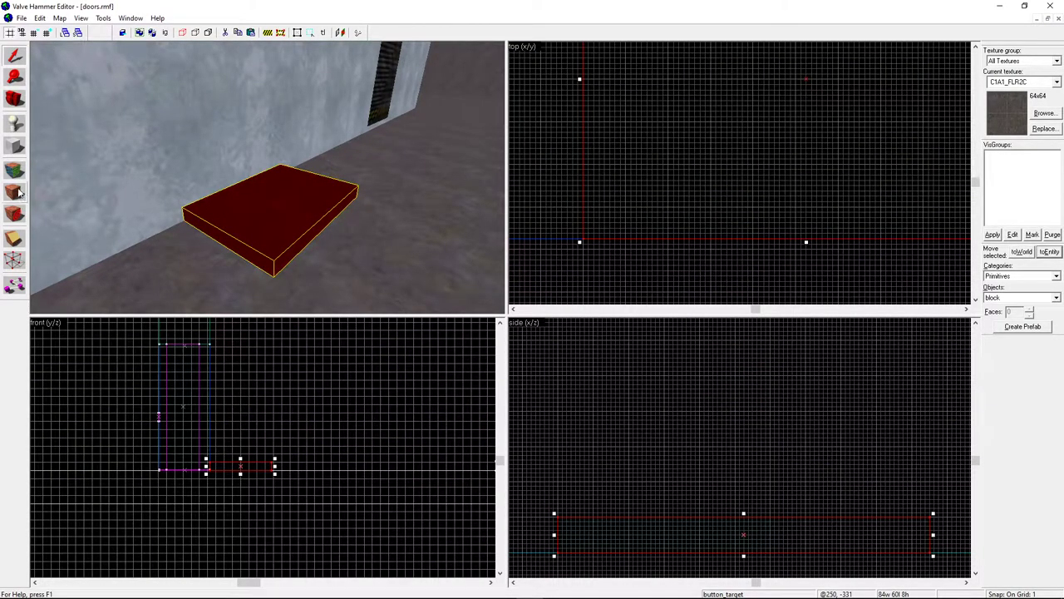
left_click(14, 170)
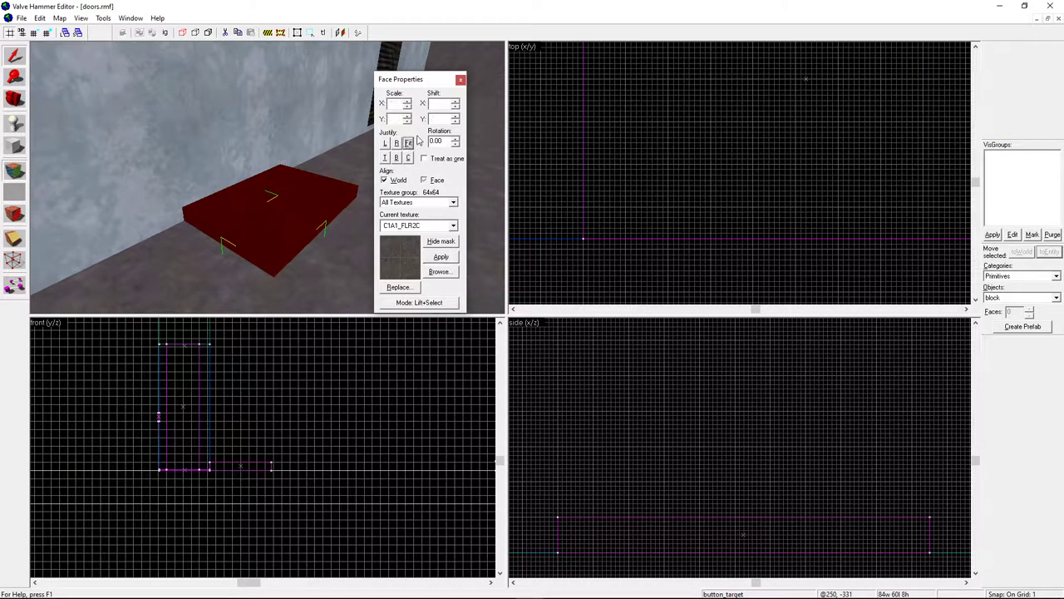
left_click(460, 80)
left_click(264, 216)
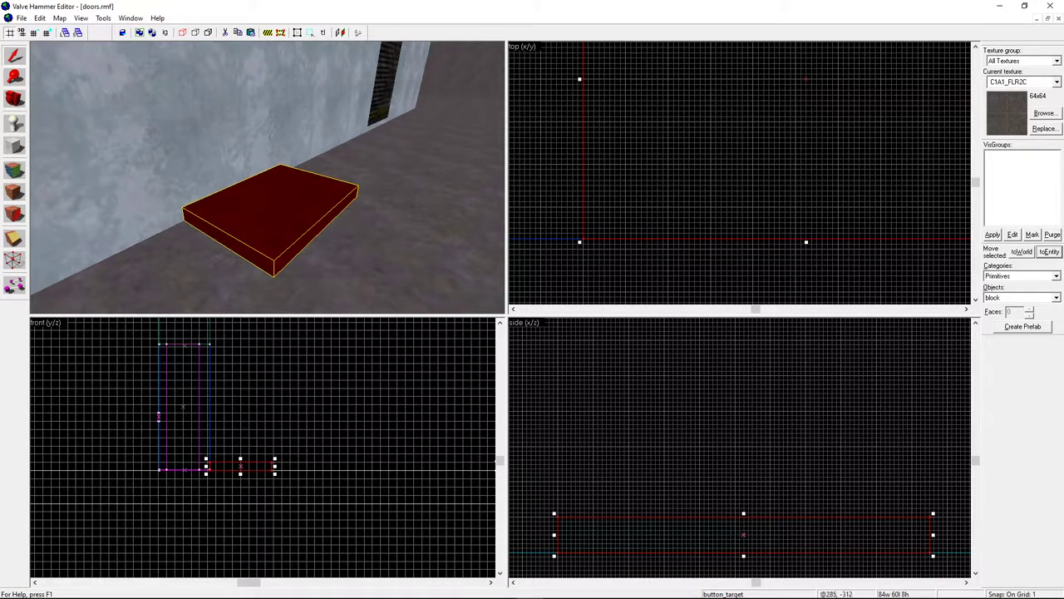
- Set the slab's entity class to func_train
right_click(698, 164)
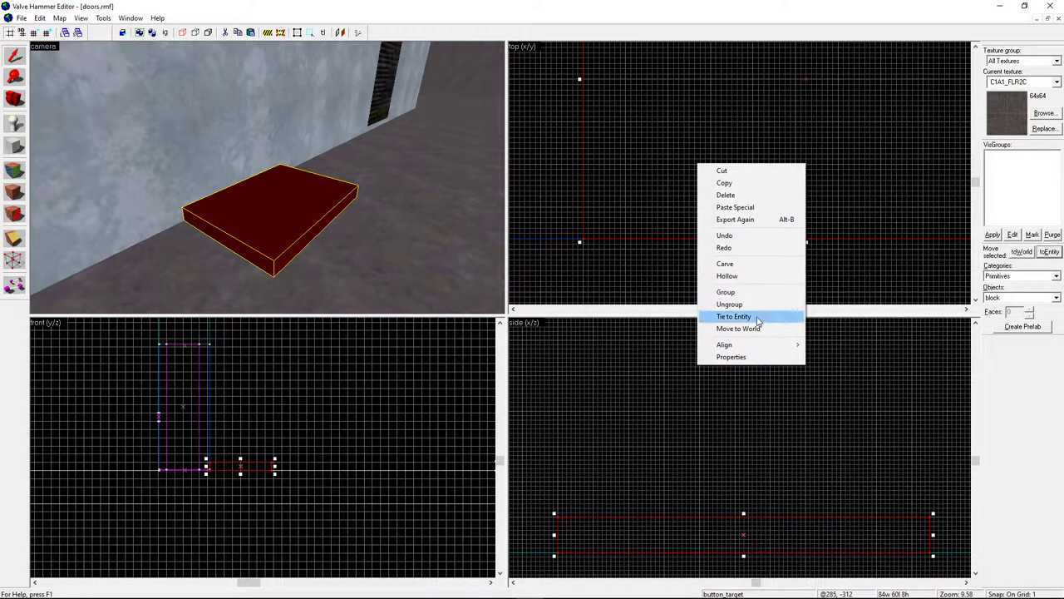
left_click(758, 317)
left_click(608, 333)
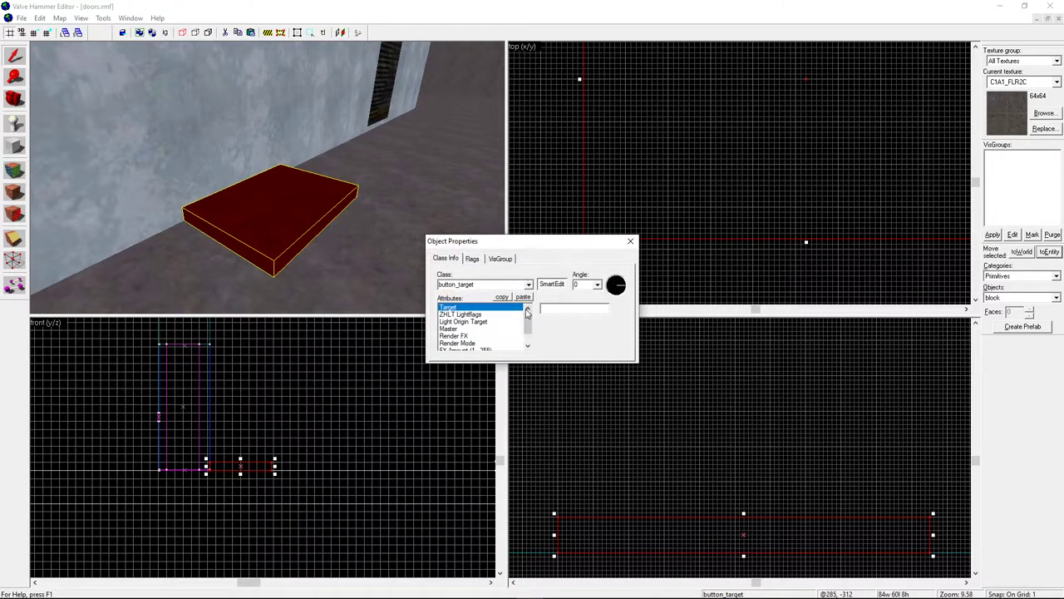
left_click(528, 283)
left_click_drag(530, 303, 530, 327)
left_click(483, 323)
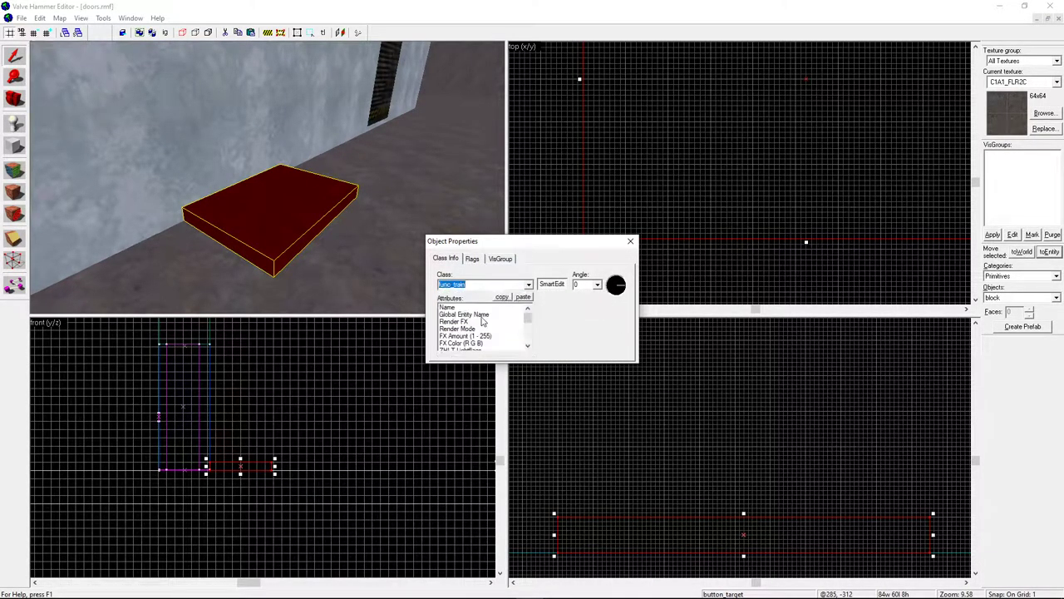
- Name the func_train entity train, set its first stop target to p1, and check its flags and name
left_click(458, 309)
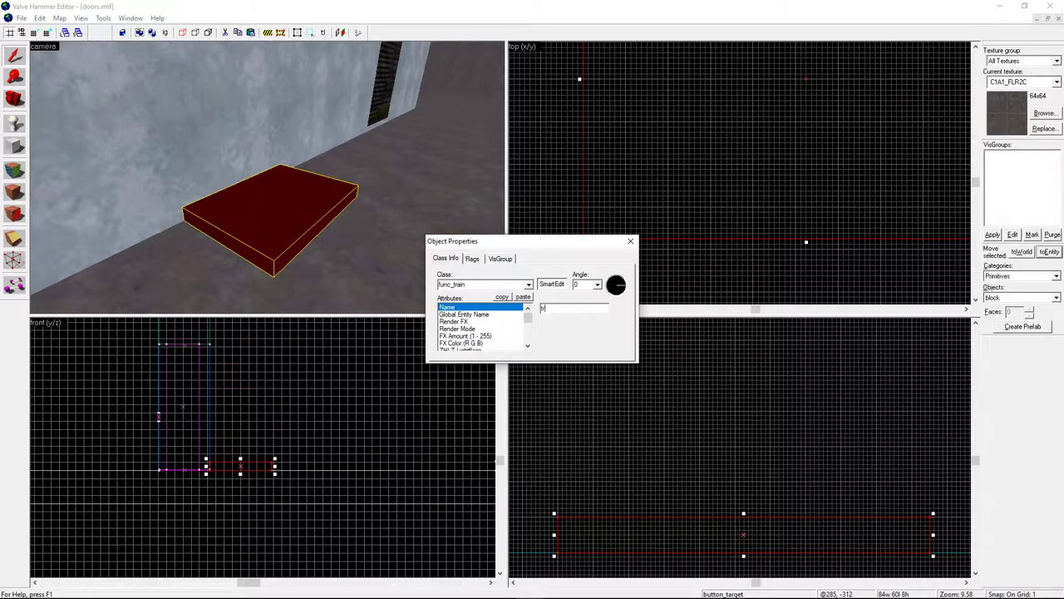
left_click(528, 346)
left_click(528, 347)
left_click(528, 346)
left_click(528, 347)
left_click(467, 336)
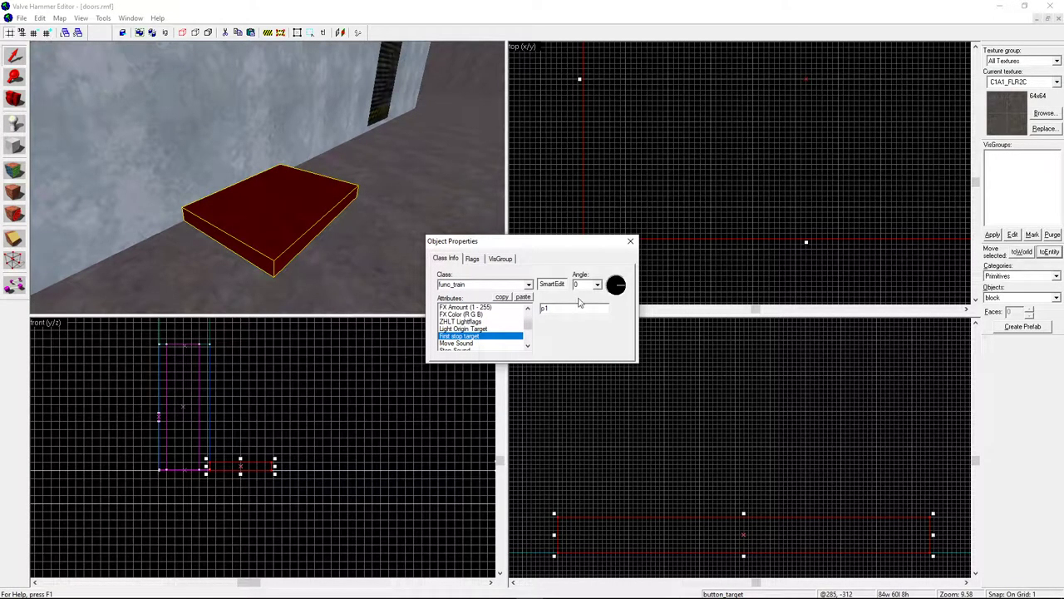
left_click(472, 257)
left_click(448, 259)
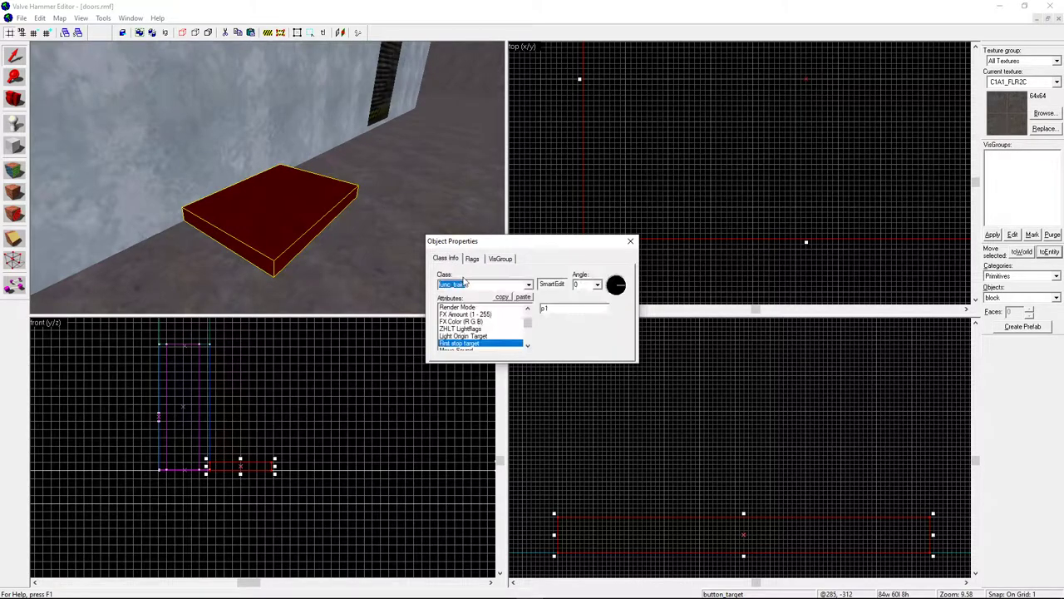
left_click_drag(527, 323, 527, 310)
left_click(476, 308)
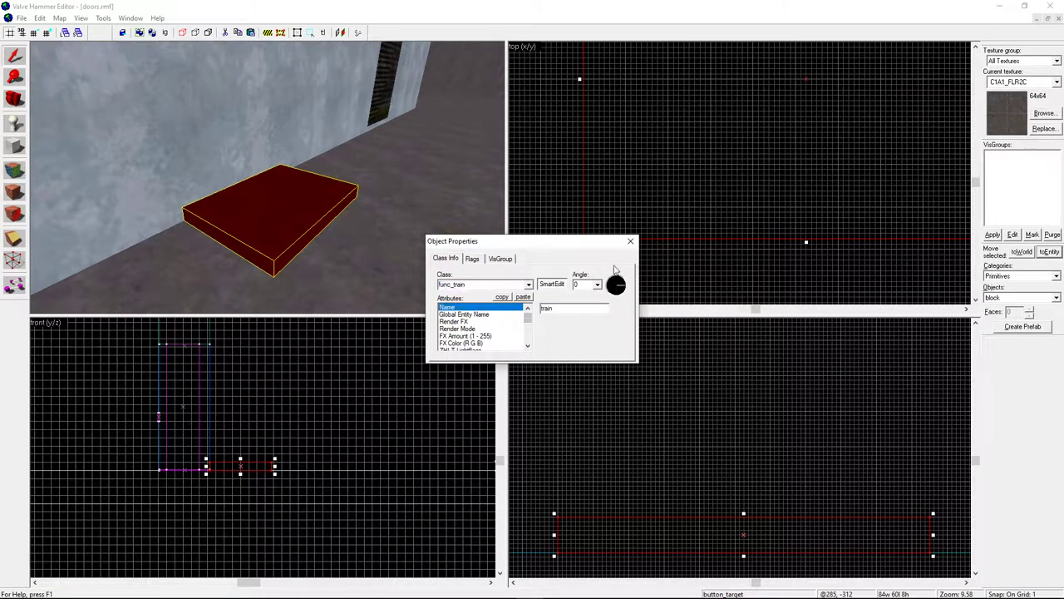
left_click(631, 241)
- Place a path_corner entity at the centre of the slab, at about 306, -296, -476
left_click(15, 124)
left_click(1027, 301)
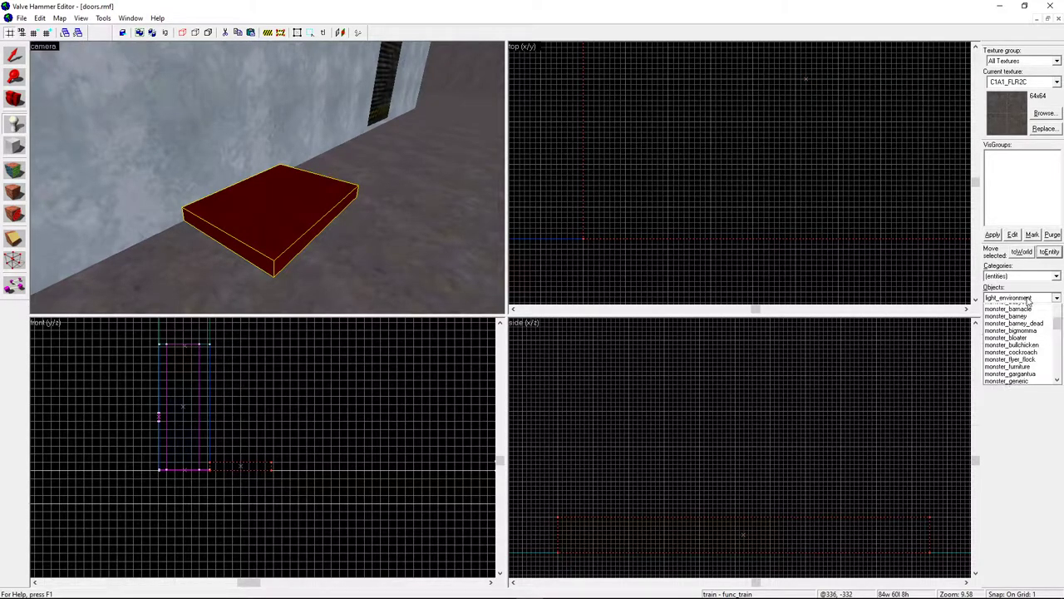
key("p")
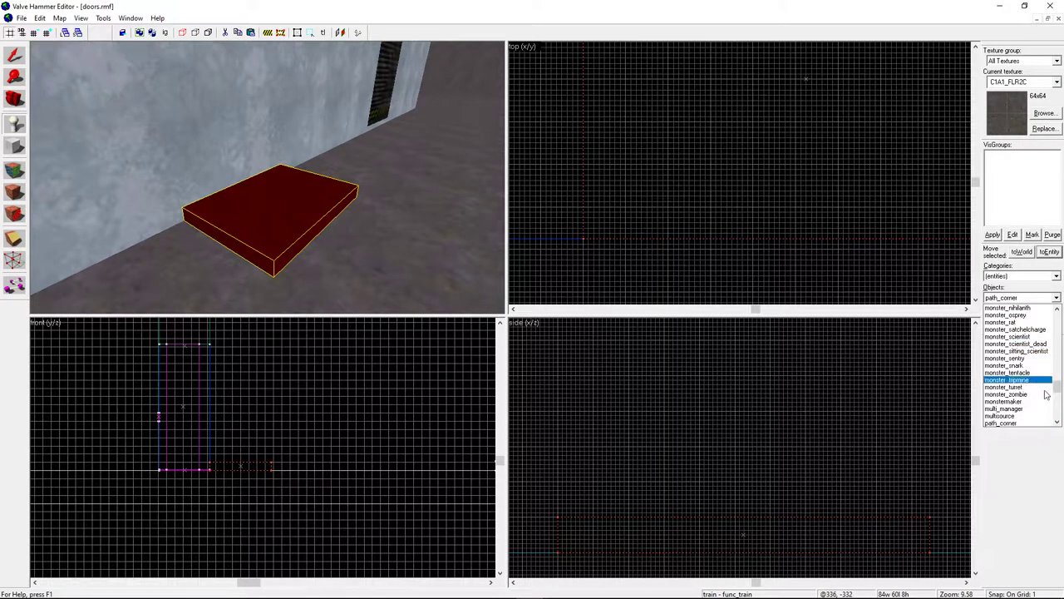
left_click(1018, 424)
scroll(772, 169, "down", 2)
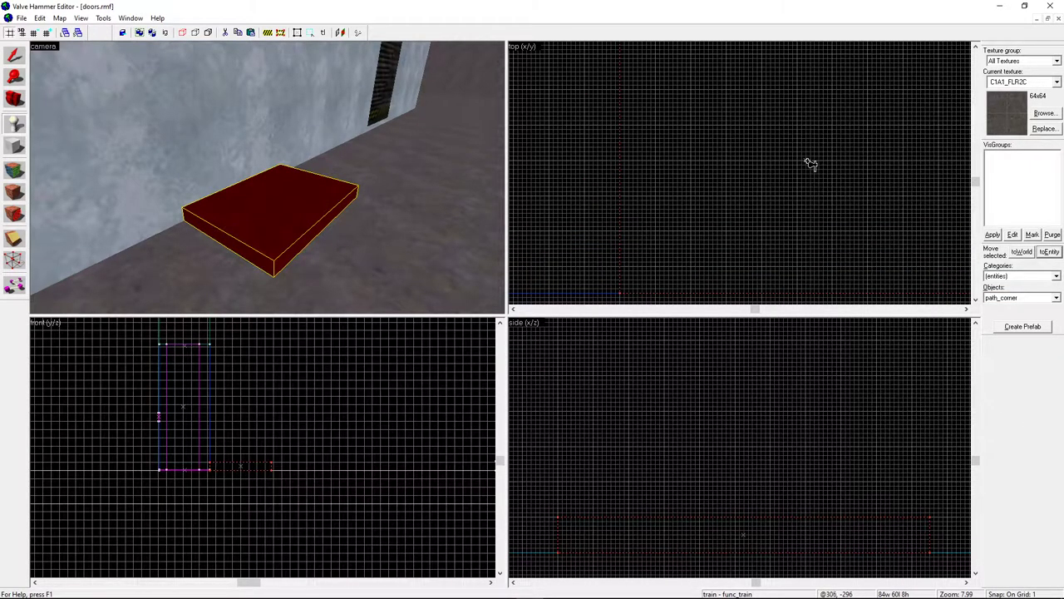
left_click(806, 160)
scroll(782, 494, "up", 4)
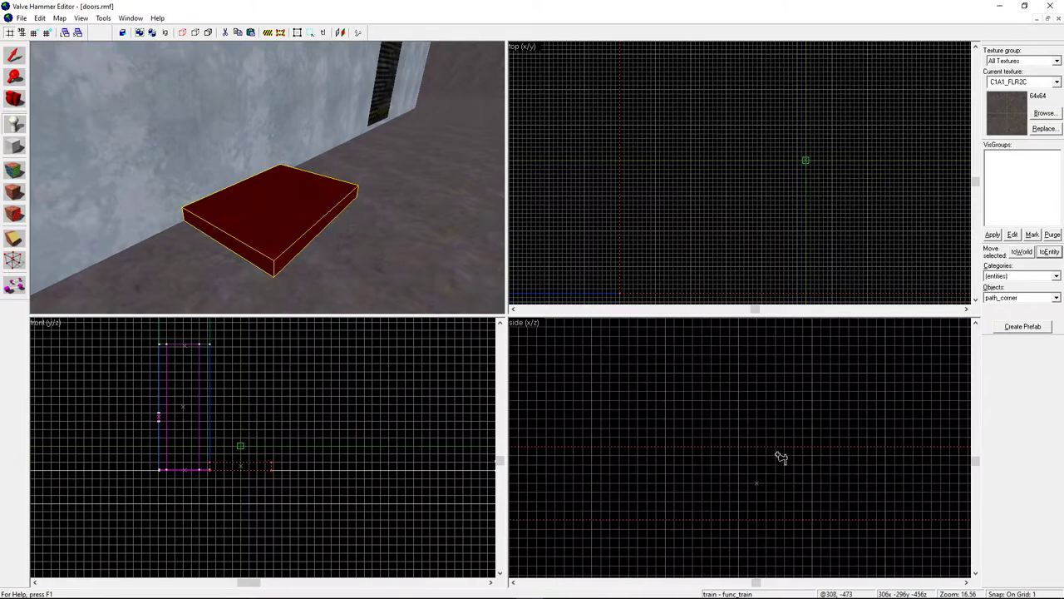
left_click_drag(647, 367, 641, 473)
scroll(646, 490, "up", 1)
key("Return")
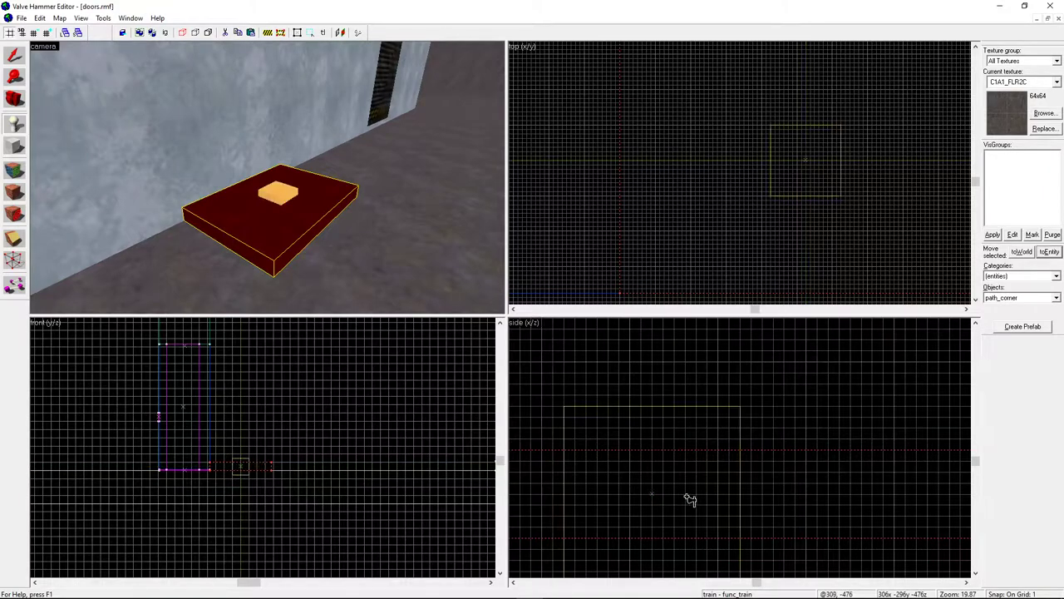
- Name the path_corner p1 and set its next stop target to p2
left_click(14, 54)
left_click(285, 196)
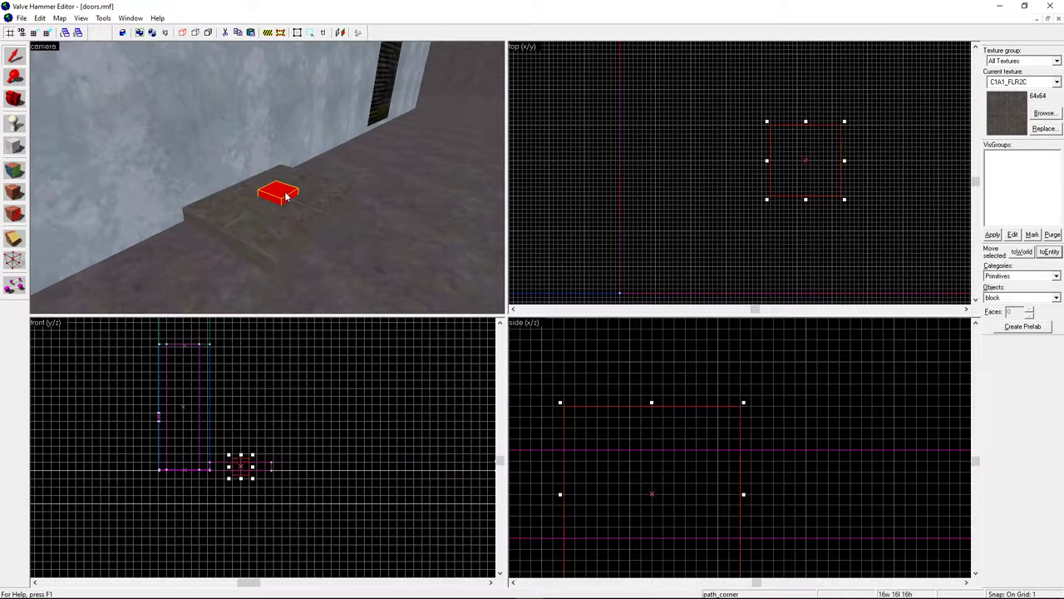
right_click(805, 181)
left_click(852, 375)
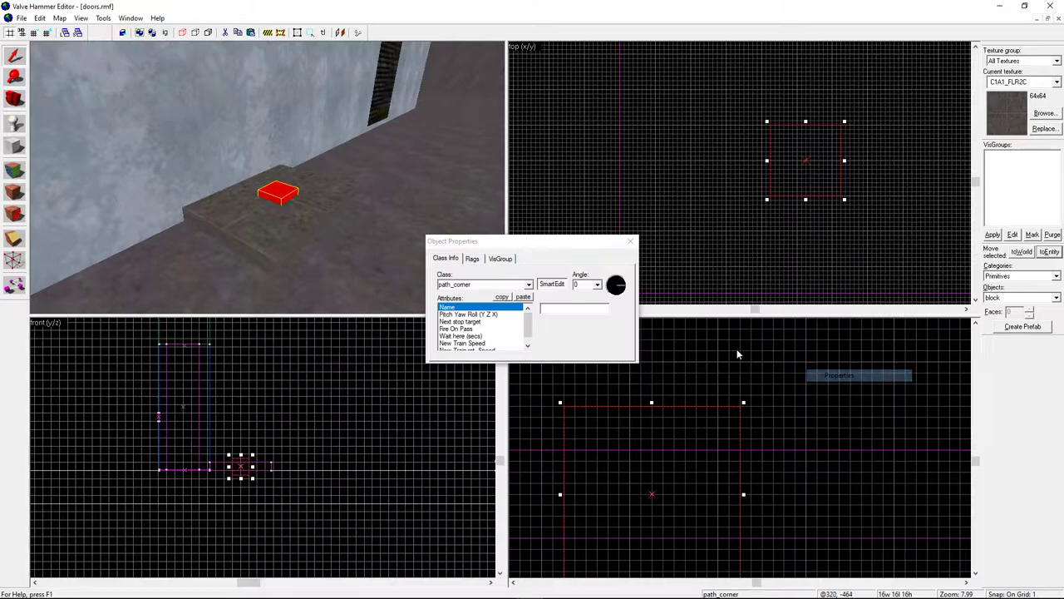
left_click(557, 310)
type("p1")
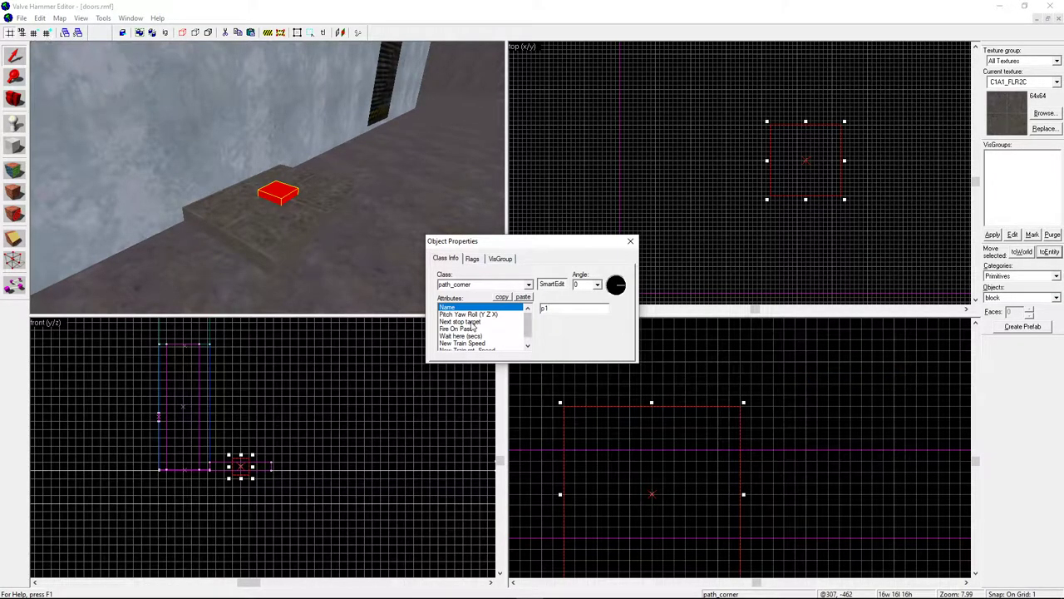
left_click(471, 322)
type("p2")
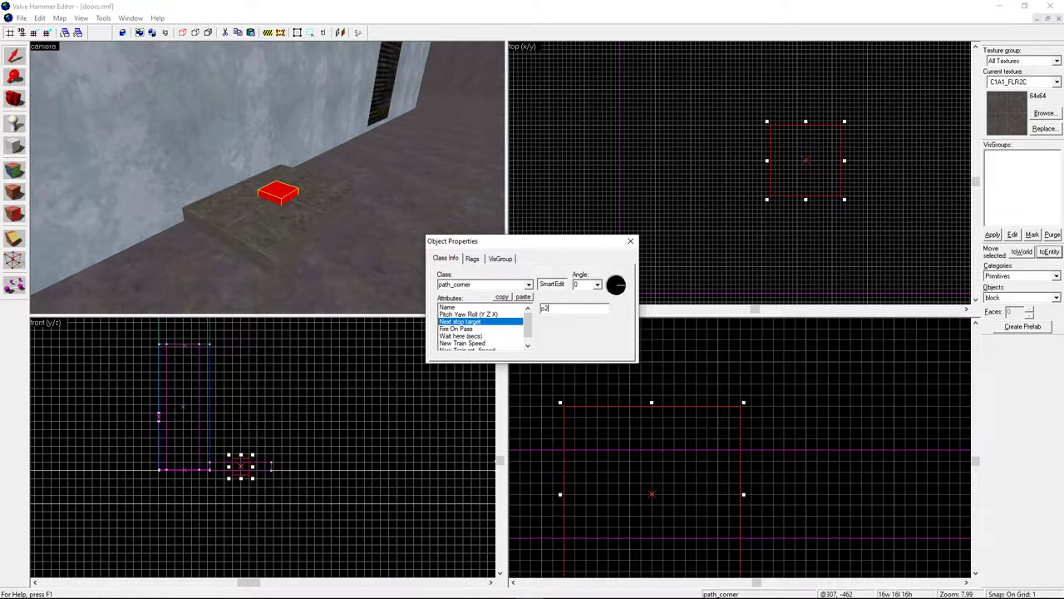
- Turn on the Wait for retrigger flag for path corner p1 and close its properties
left_click(529, 348)
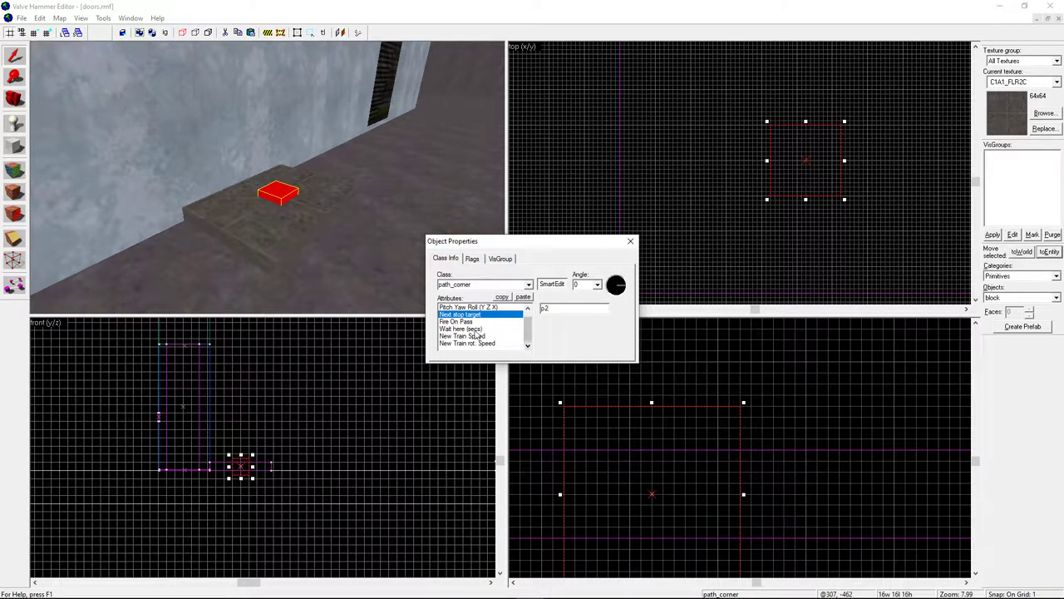
left_click(475, 260)
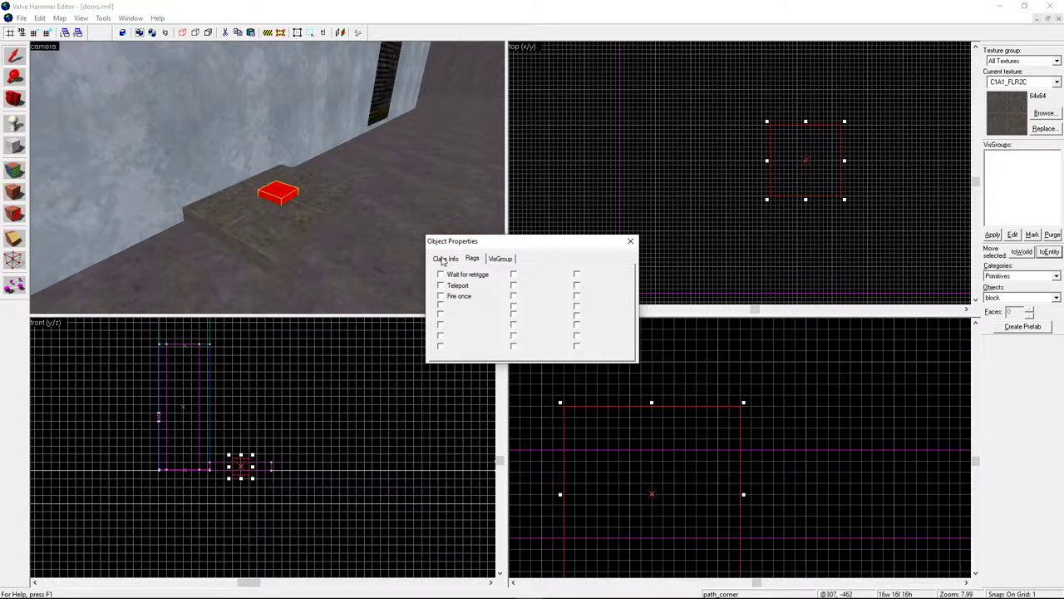
left_click(441, 275)
left_click(446, 259)
left_click(631, 242)
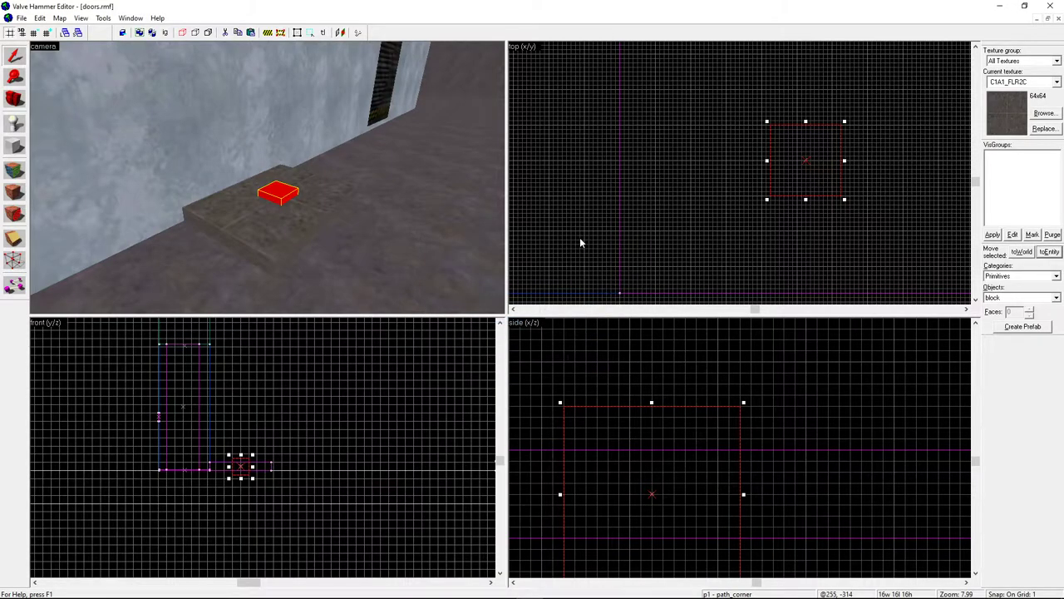
- Duplicate the train slab together with path corner p1 and align the copies over the originals in plan
left_click(258, 226)
left_click(287, 193, "ctrl")
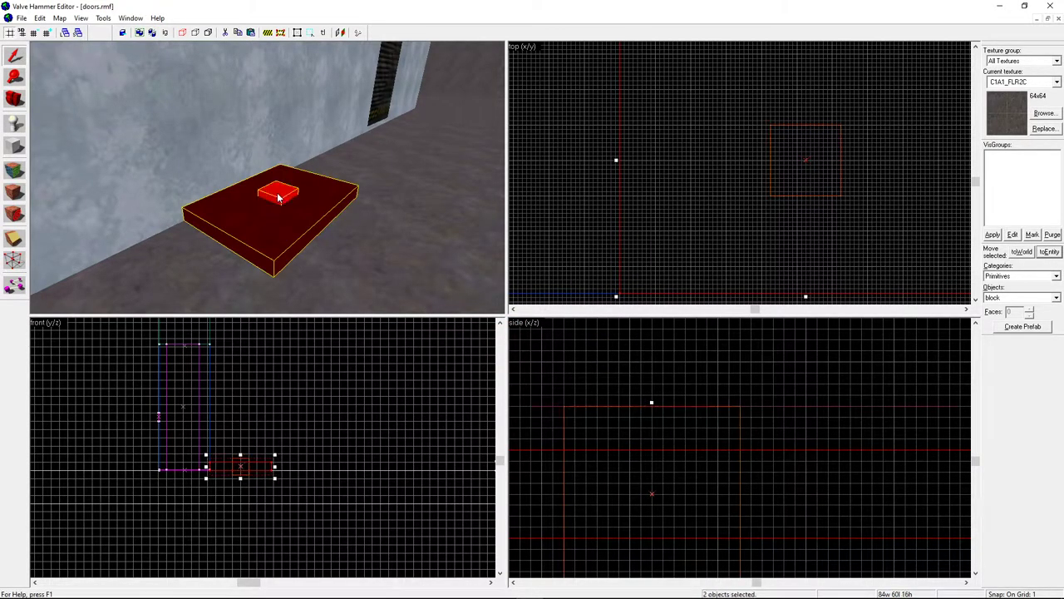
key("ctrl+c")
key("ctrl+v")
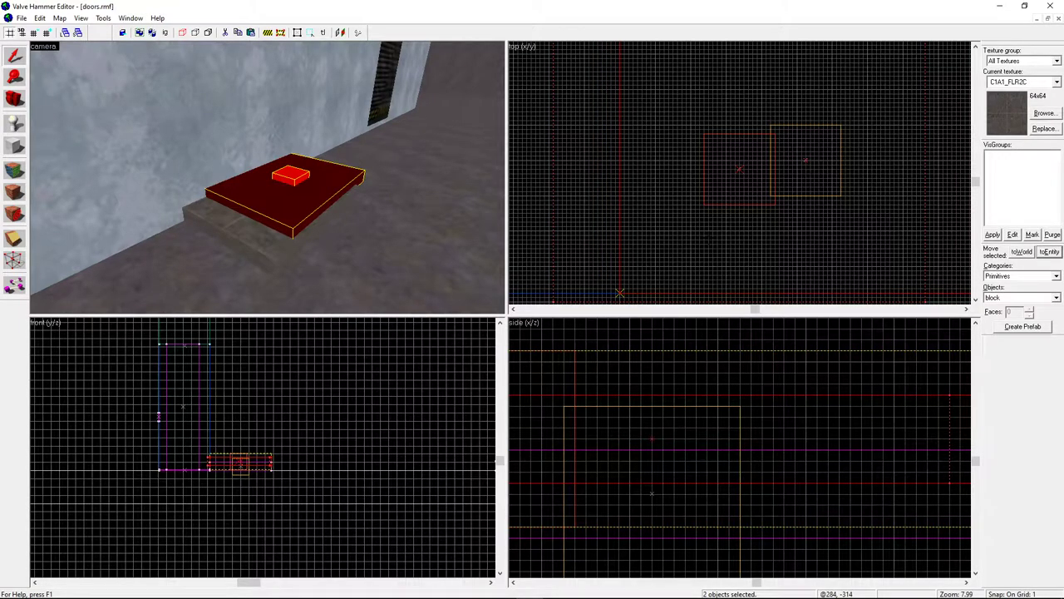
left_click_drag(640, 245, 707, 236)
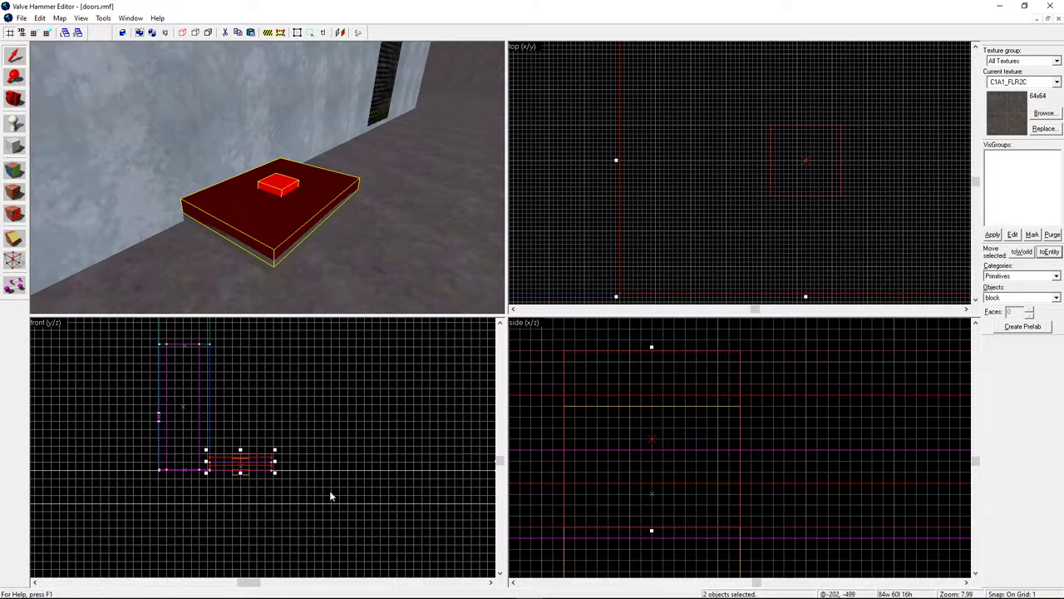
- Raise the copied slab and path corner to the top of the wall, with the slab touching the wall's face
left_click_drag(238, 458, 243, 389)
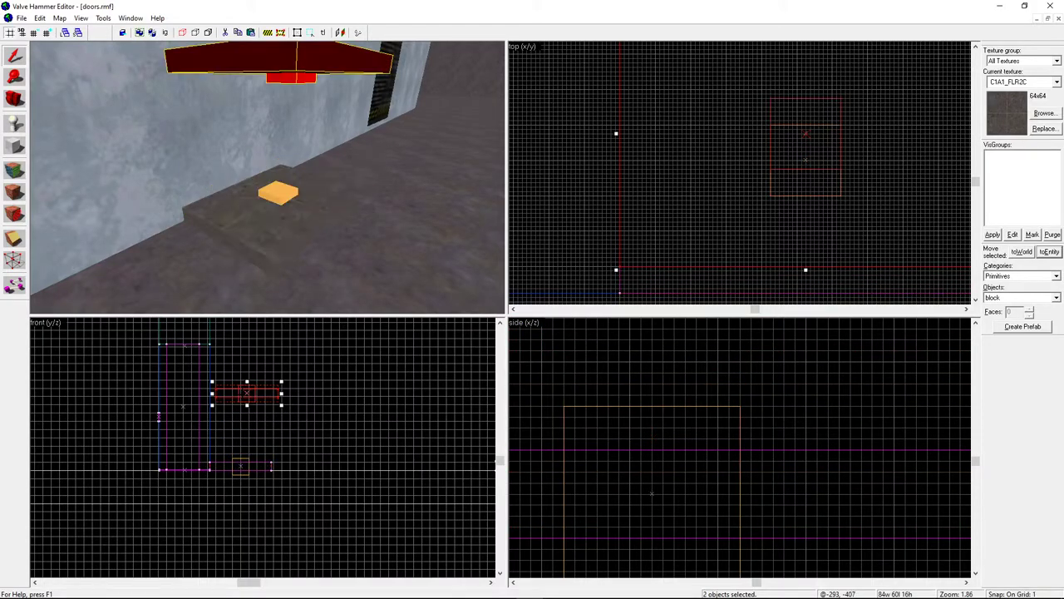
scroll(240, 386, "down", 3)
key("Up")
key("Up")
left_click_drag(244, 521, 244, 443)
scroll(214, 460, "up", 12)
key("Up")
left_click_drag(368, 410, 299, 371)
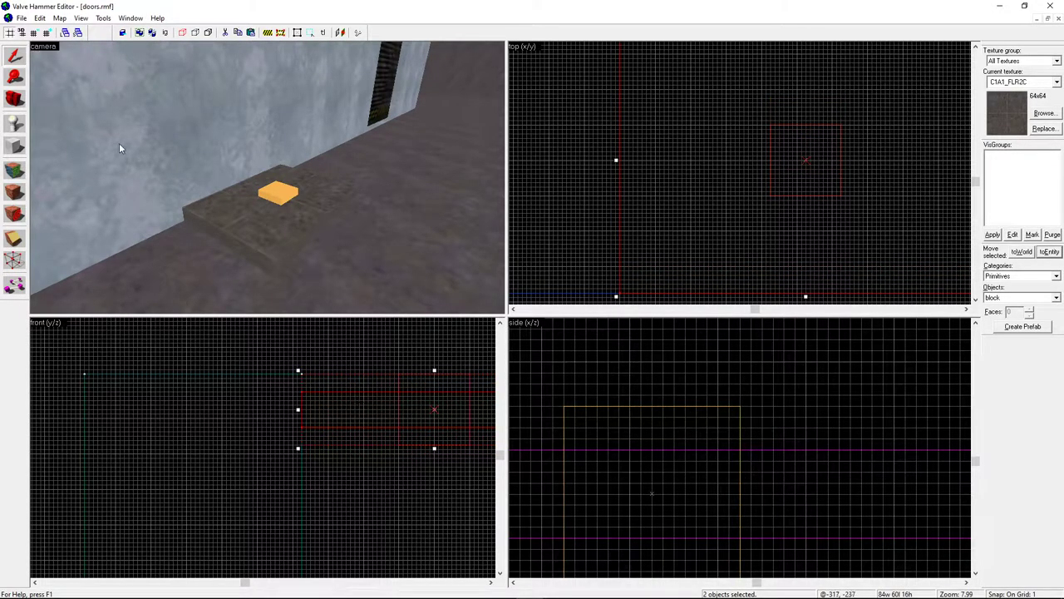
- Raise the copies until the slab's top is flush with the wall's top, and delete the copied slab but keep its path corner
left_click(17, 99)
left_click_drag(241, 170, 267, 178)
left_click(15, 56)
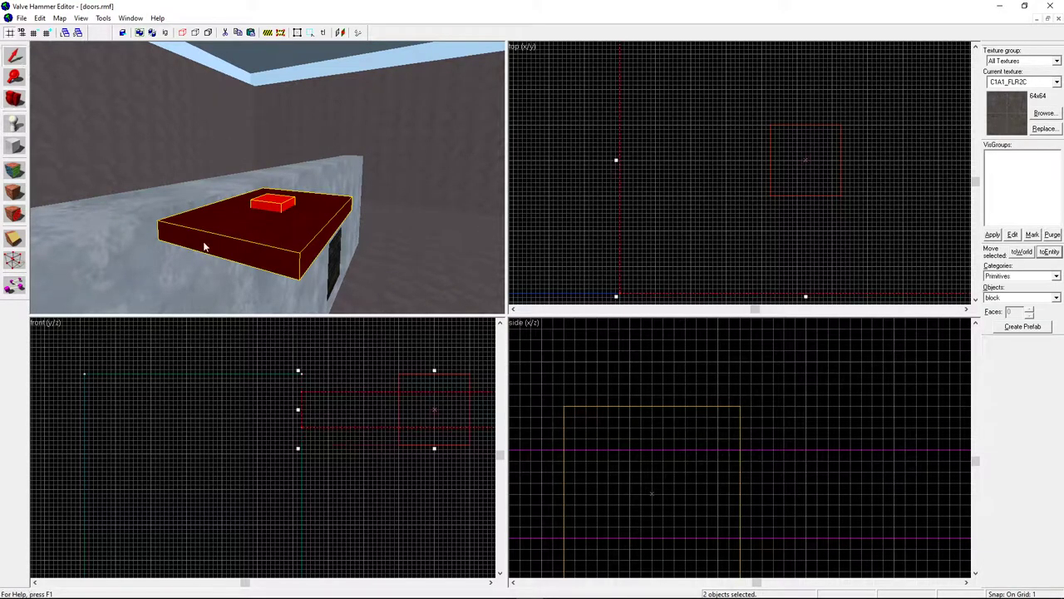
left_click_drag(366, 410, 366, 397)
left_click_drag(302, 431, 301, 431)
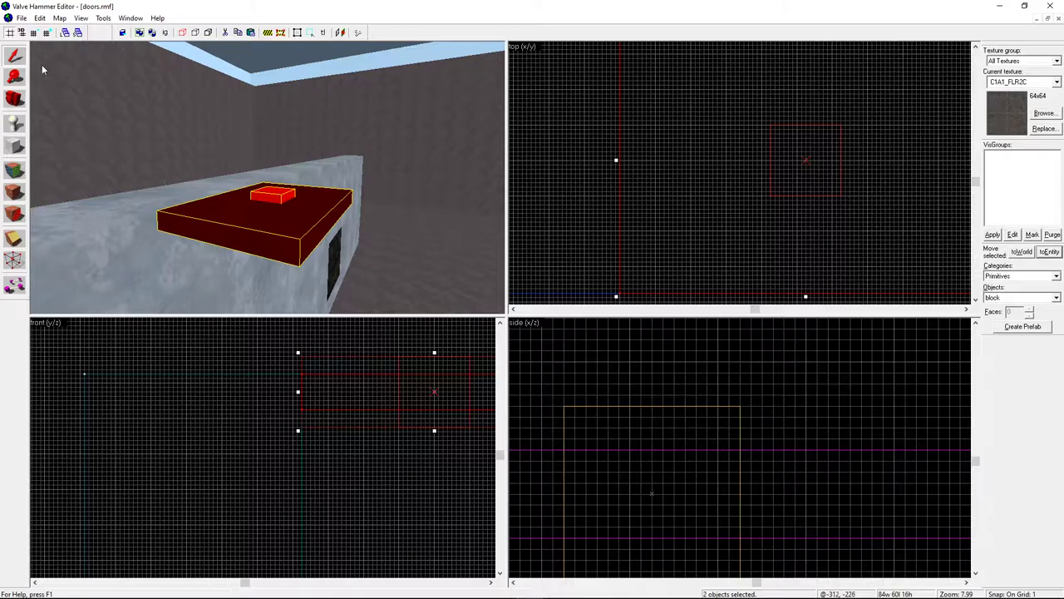
left_click(281, 234)
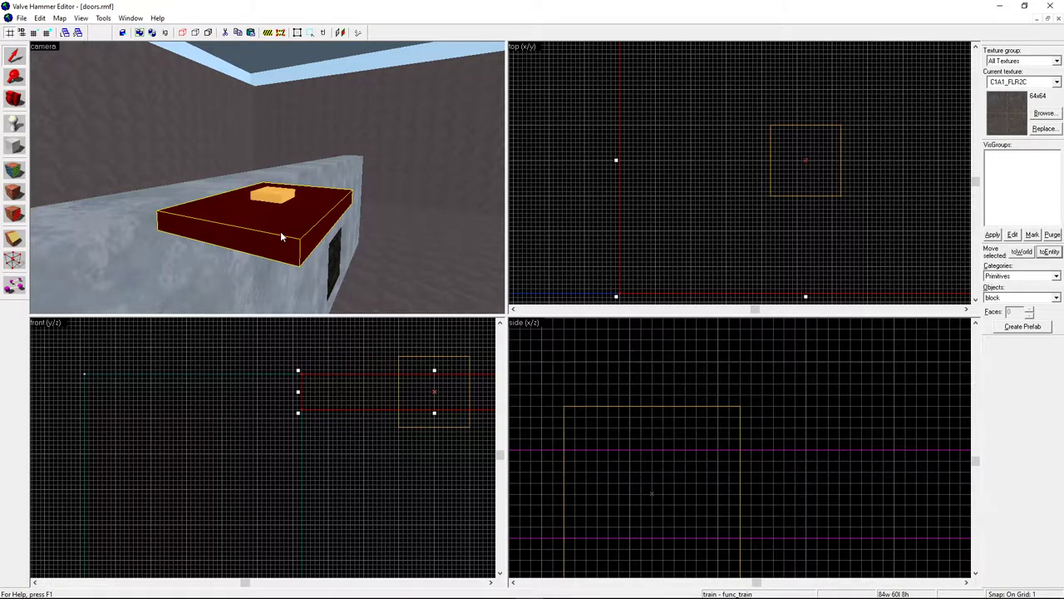
key("Delete")
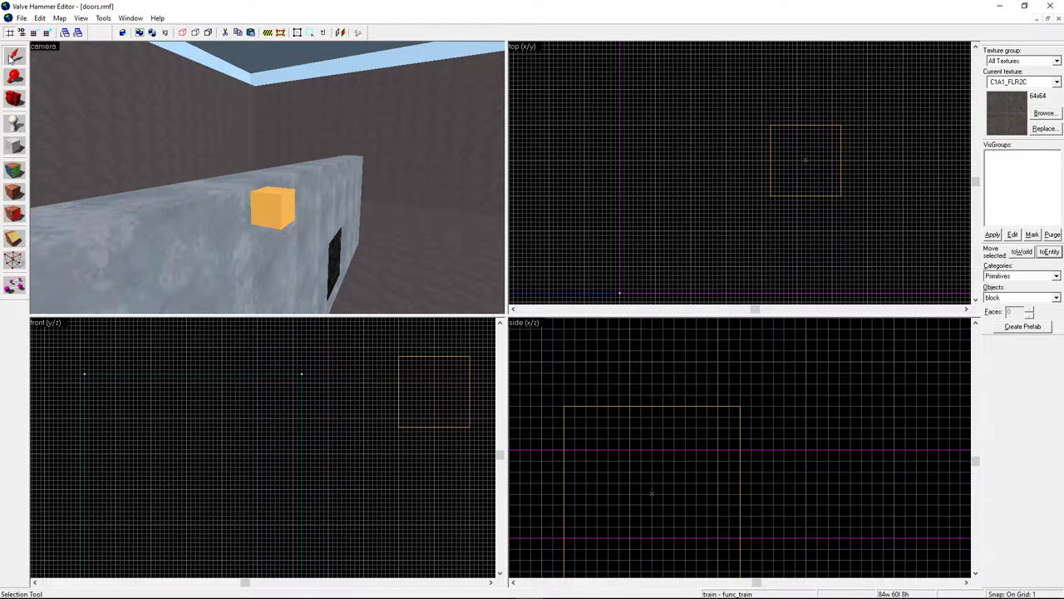
- Rename the upper path corner to p2 and set its next stop target to p1
left_click(277, 207)
right_click(791, 171)
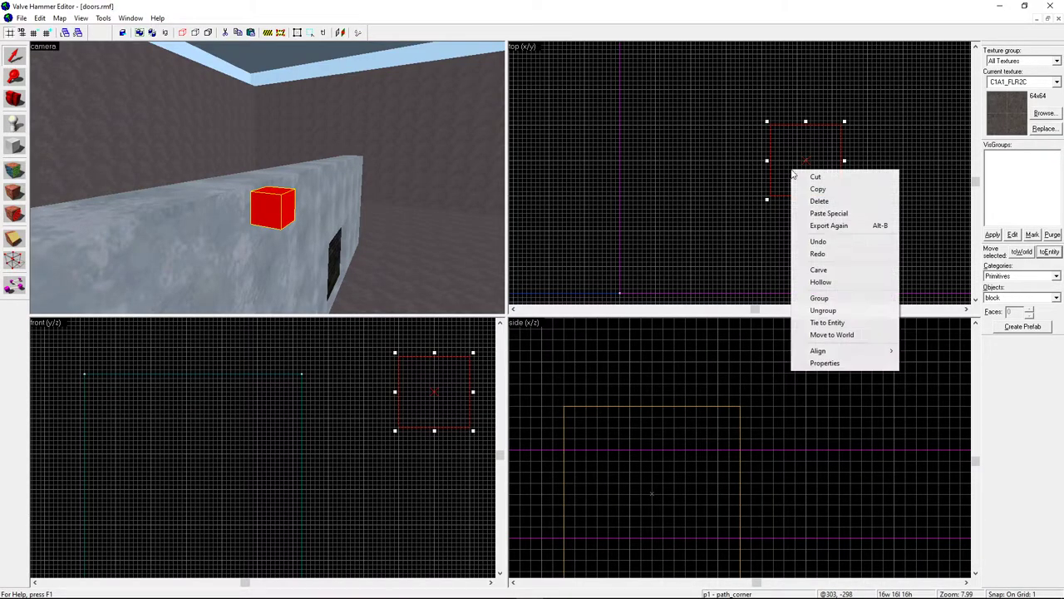
left_click(823, 363)
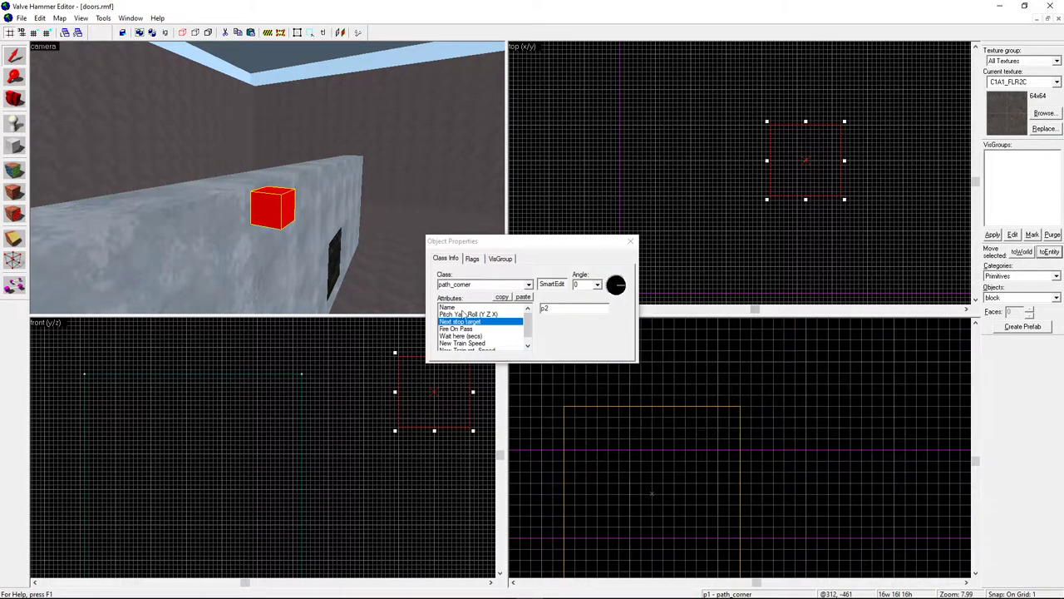
left_click(461, 307)
left_click(585, 311)
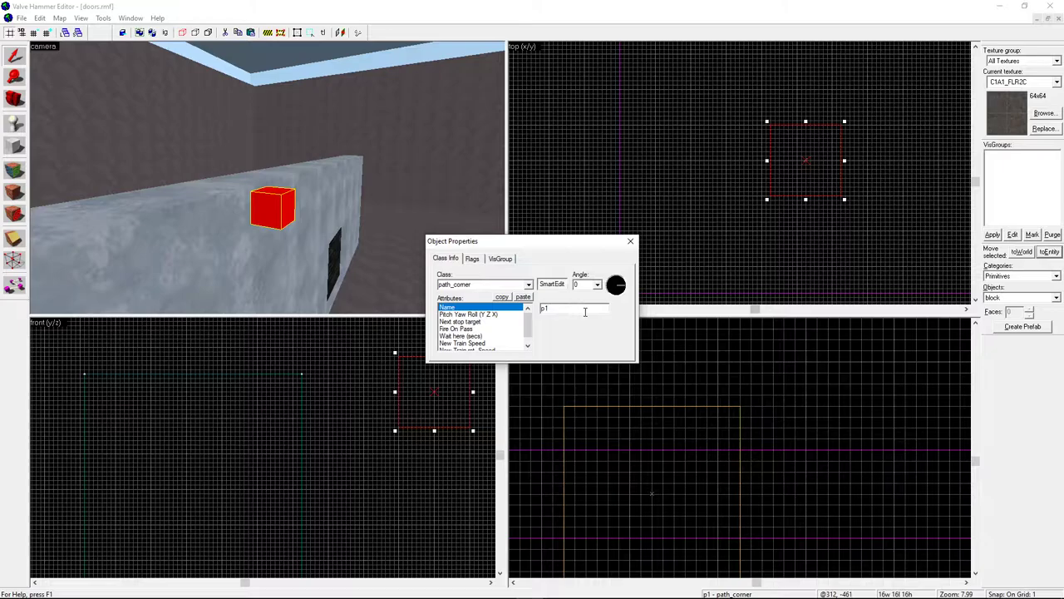
type("2")
left_click(465, 321)
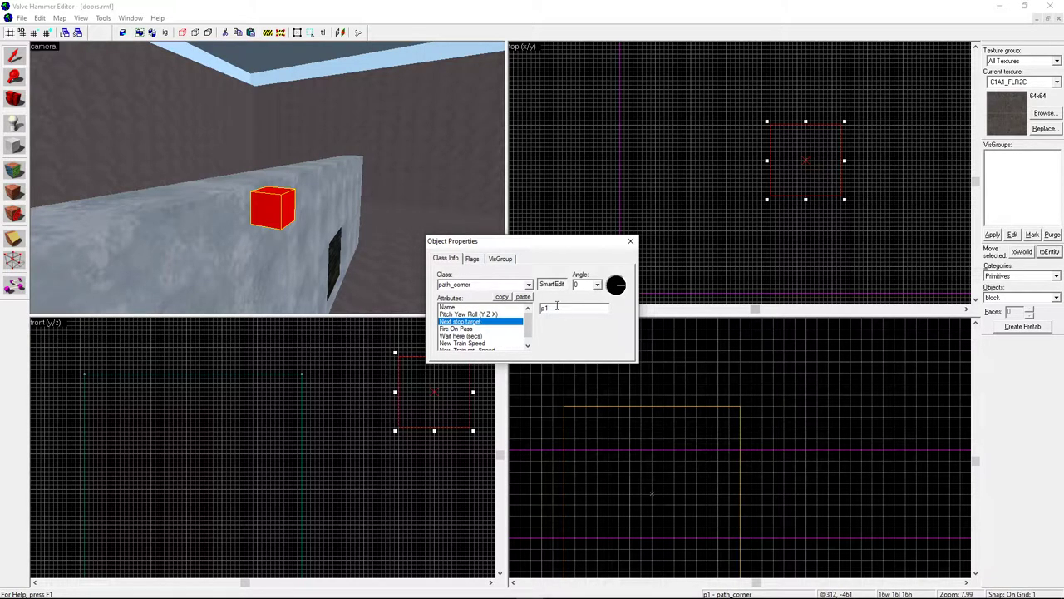
left_click(630, 248)
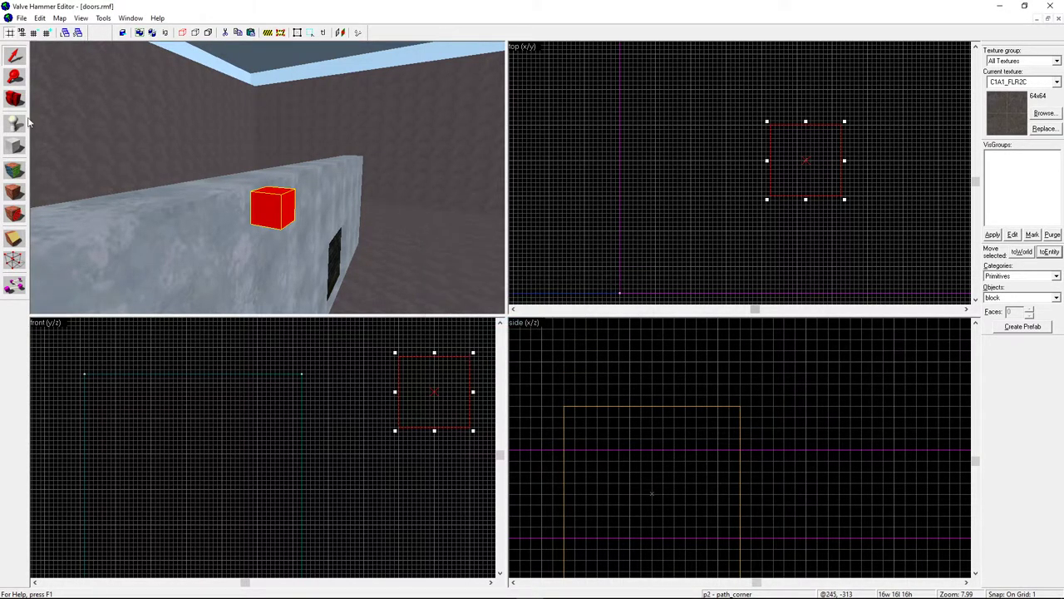
- Copy the existing func_button beside the door and paste it near the train slab
left_click(15, 147)
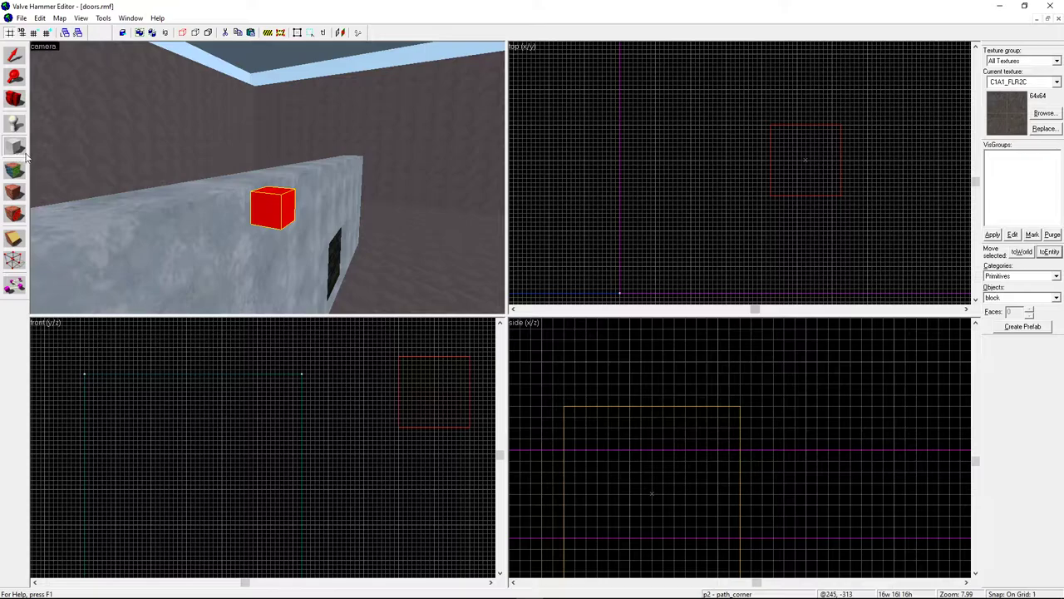
left_click(14, 100)
left_click_drag(233, 167, 267, 178)
left_click(19, 62)
left_click(208, 187)
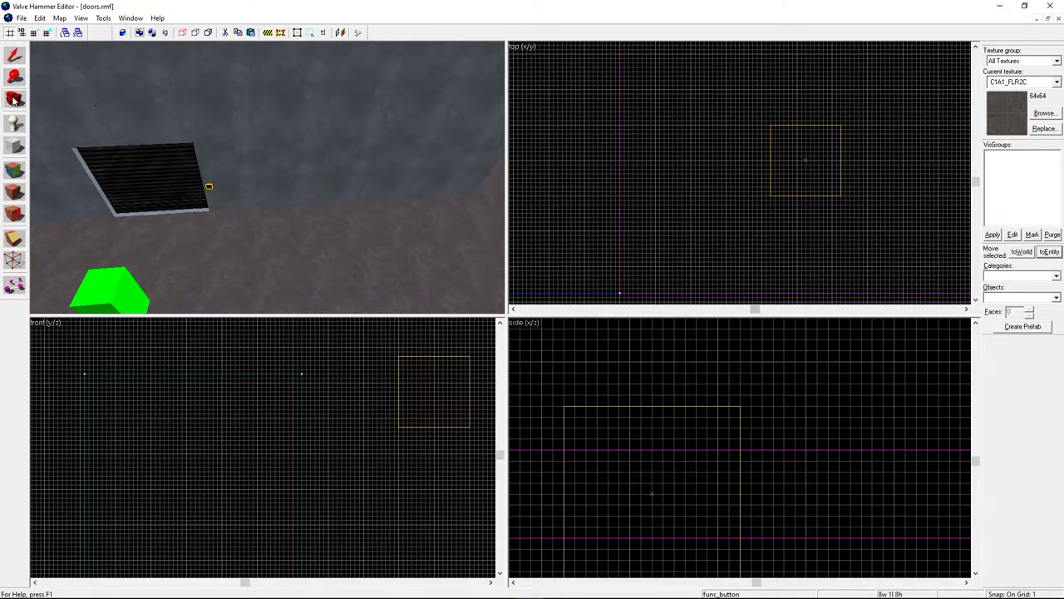
key("z")
key("w")
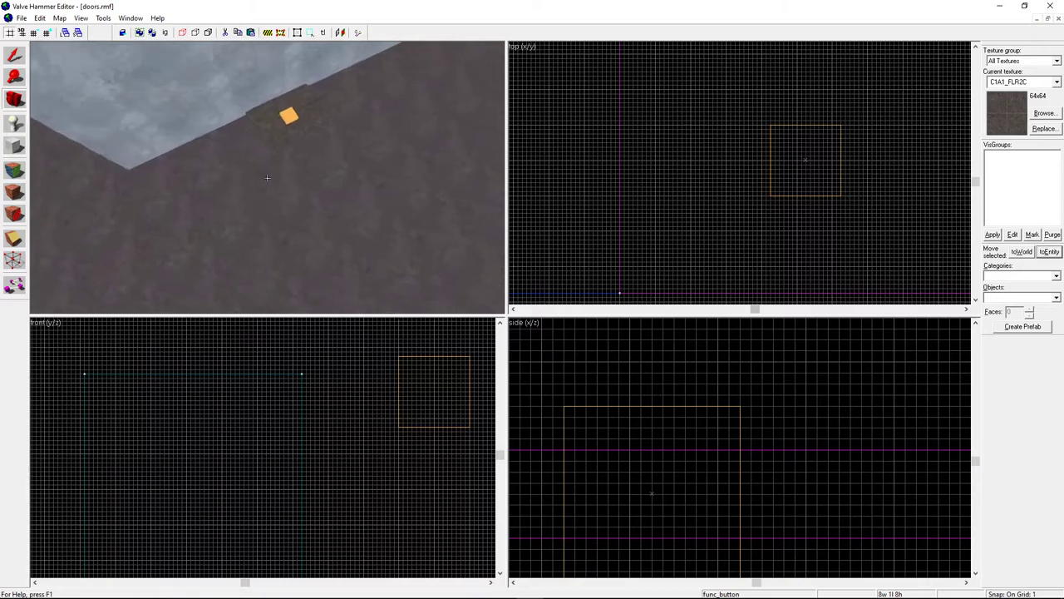
key("z")
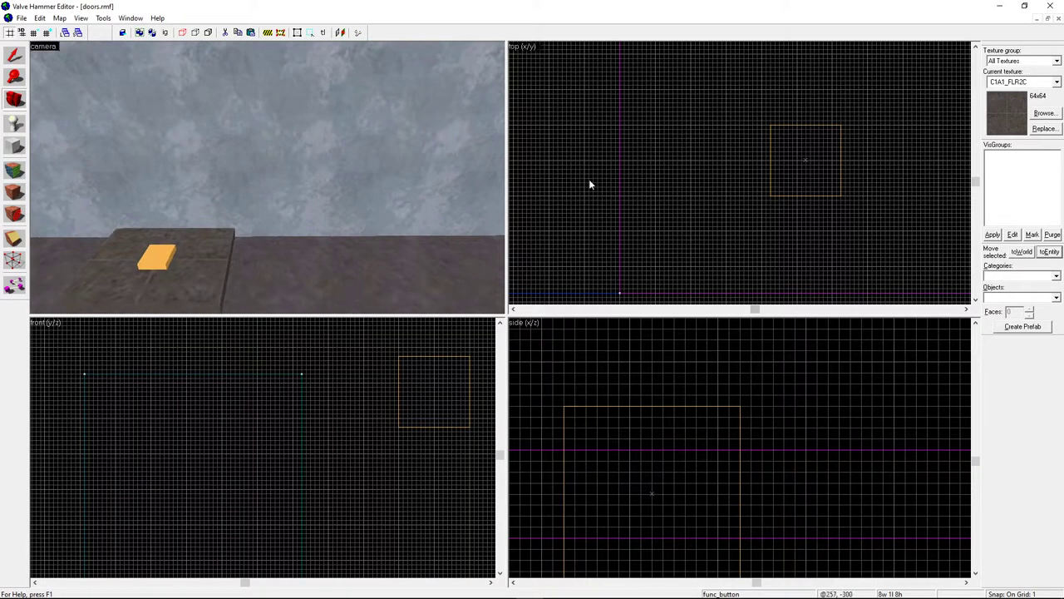
scroll(671, 219, "up", 5)
key("ctrl+v")
- Move the pasted button against the wall's face on the slab's side
left_click_drag(749, 175, 632, 241)
scroll(613, 270, "up", 6)
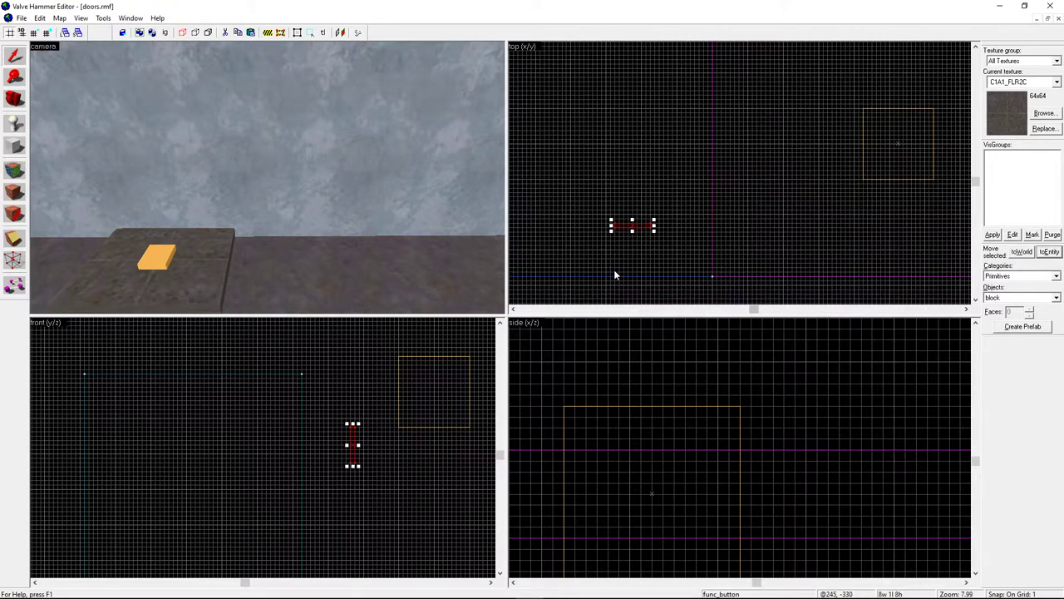
mouse_move(684, 226)
left_mouse_down()
mouse_move(682, 212)
mouse_move(689, 241)
mouse_move(620, 217)
mouse_move(667, 238)
left_mouse_up()
left_click_drag(723, 271, 757, 270)
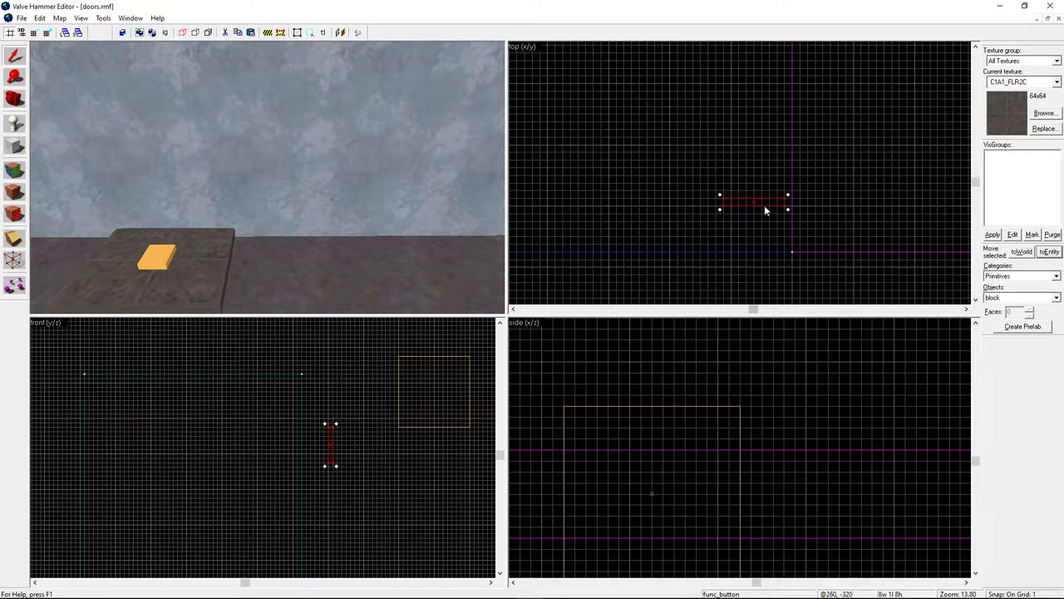
mouse_move(784, 213)
left_mouse_down()
mouse_move(793, 243)
mouse_move(773, 247)
left_mouse_up()
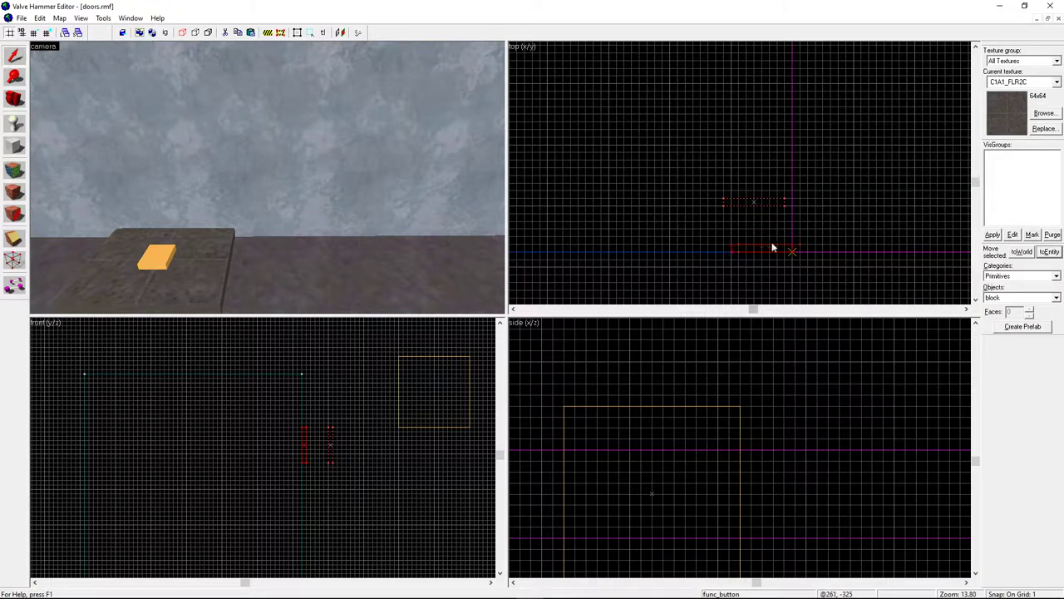
- Lower the button to the height of the one on the wall's opposite side, keeping it flush on the wall face
scroll(328, 487, "down", 7)
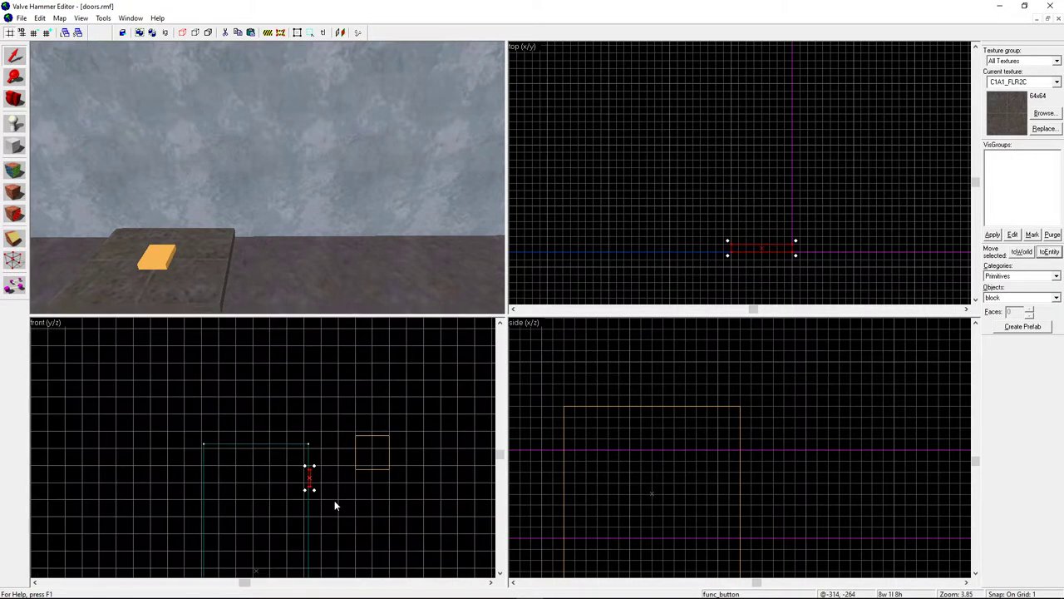
key("Down")
key("Down")
key("Down")
key("Down")
key("Down")
key("Down")
left_click_drag(309, 413, 308, 415)
scroll(309, 458, "down", 4)
scroll(306, 459, "up", 10)
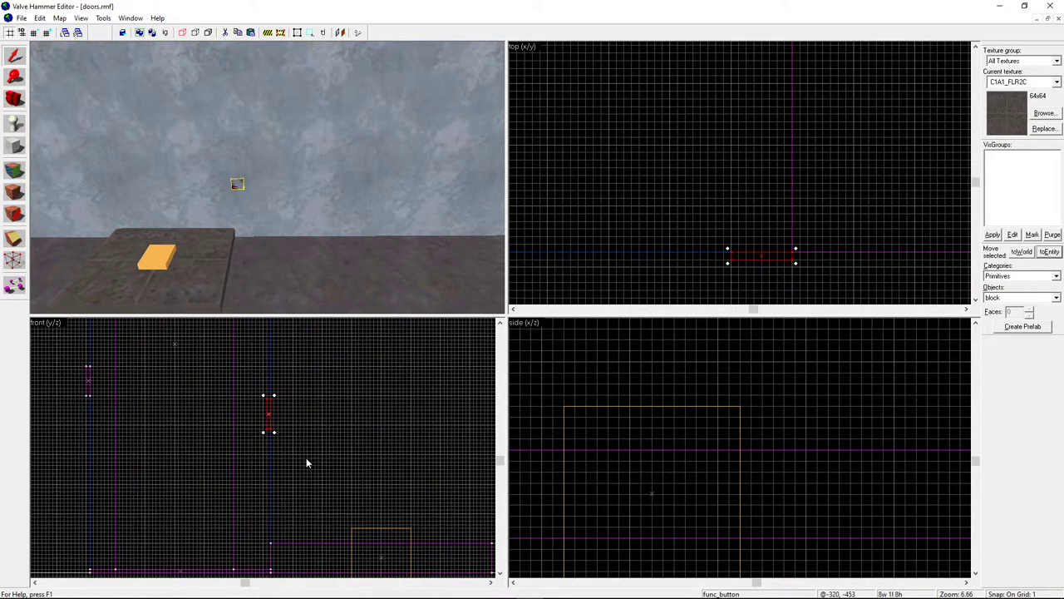
left_click_drag(376, 462, 380, 366)
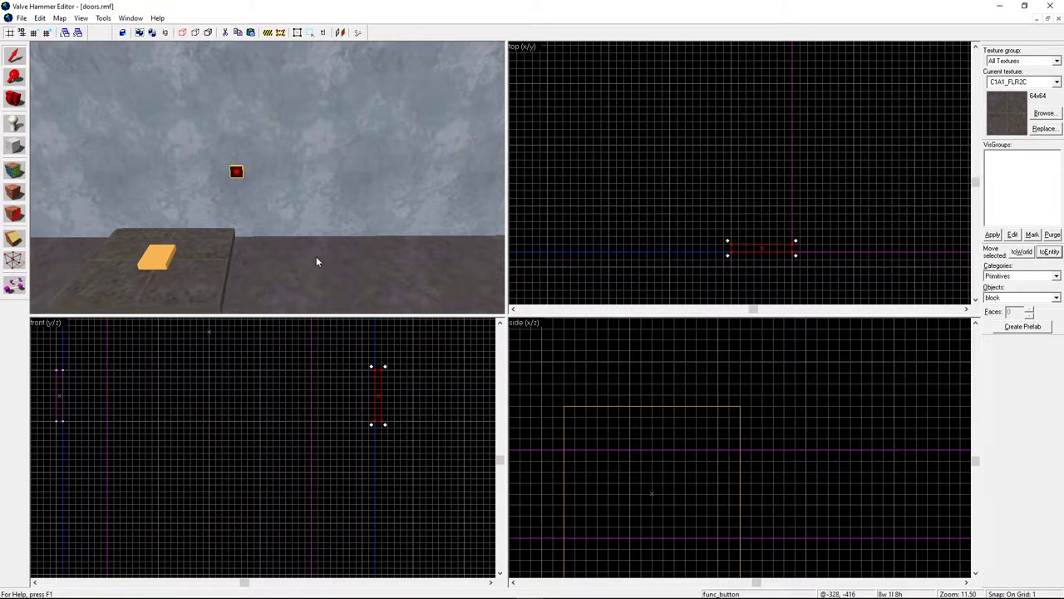
left_click(257, 188)
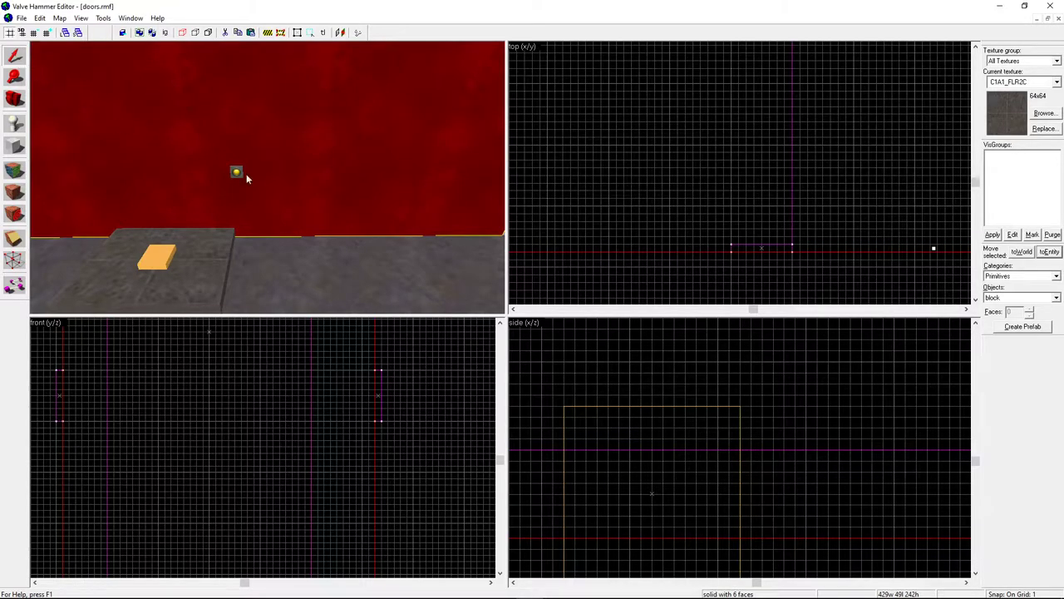
left_click(238, 175)
left_click(14, 170)
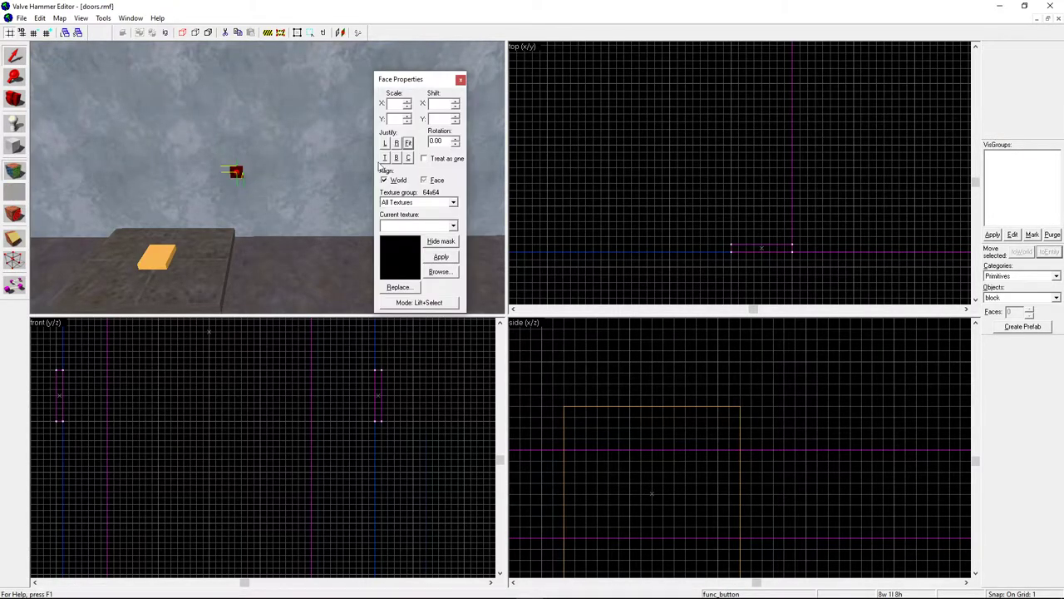
left_click(461, 80)
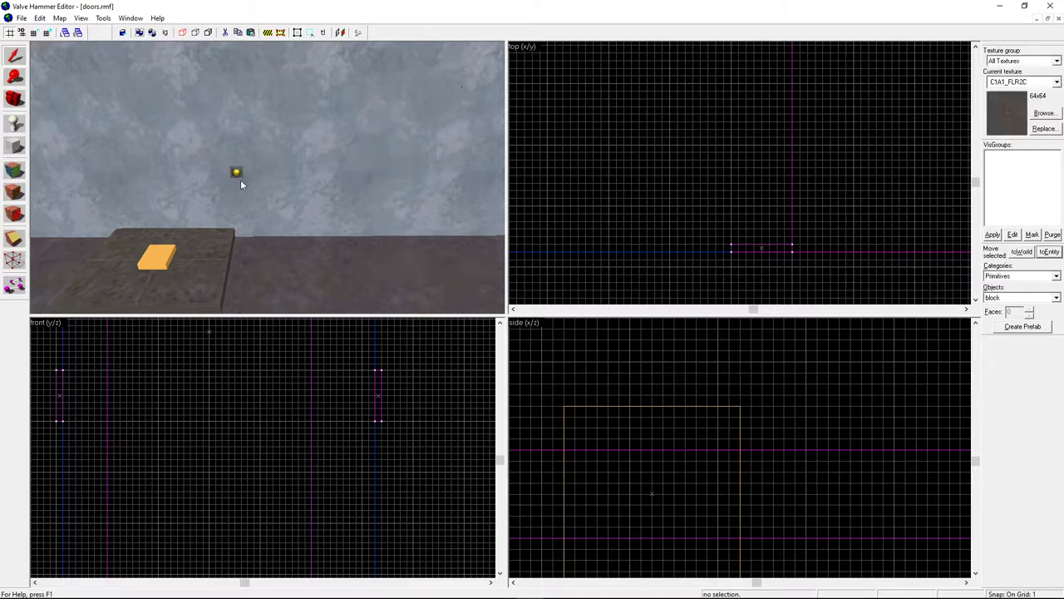
- Change the new button's target in its properties and check its flags
left_click(237, 173)
right_click(760, 246)
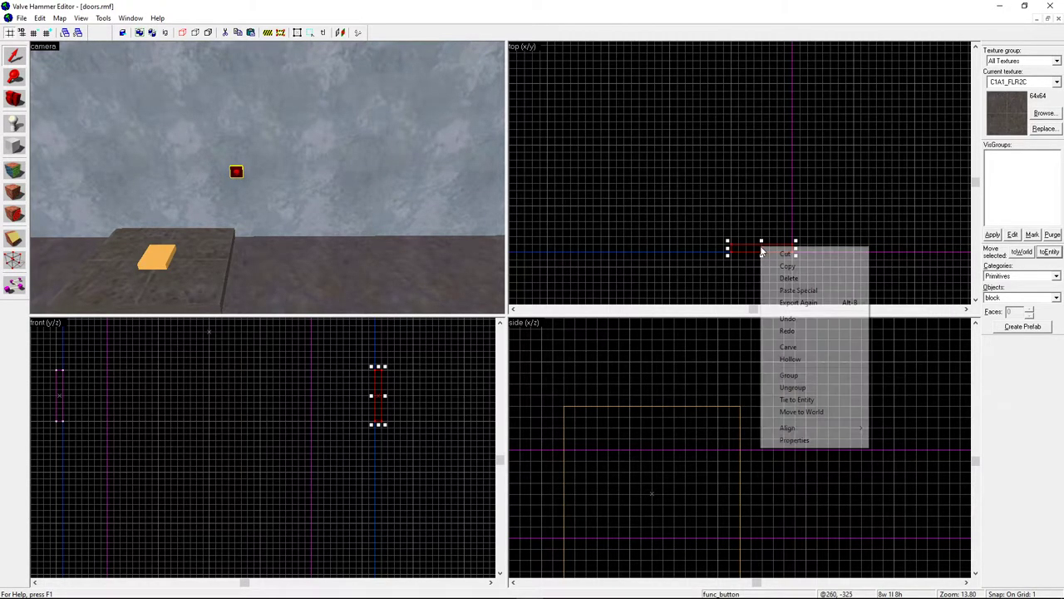
left_click(794, 440)
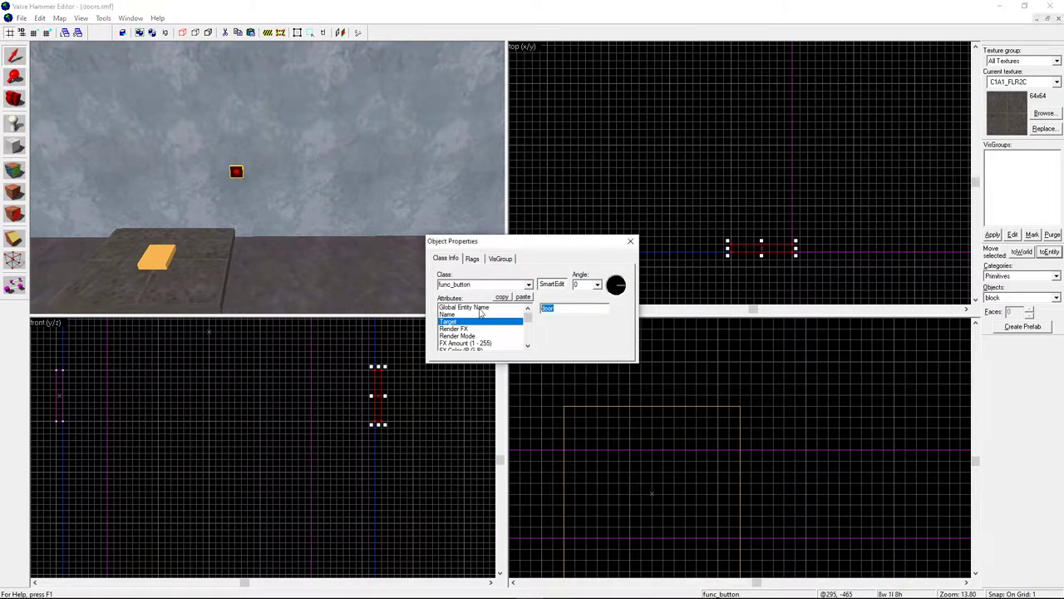
key("BackSpace")
left_click(480, 260)
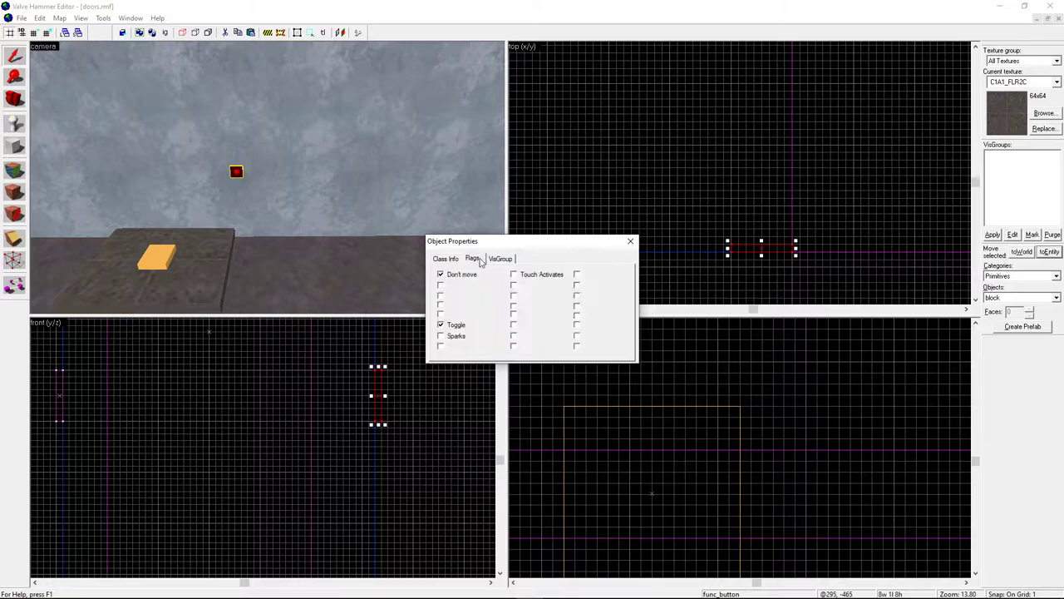
left_click(629, 242)
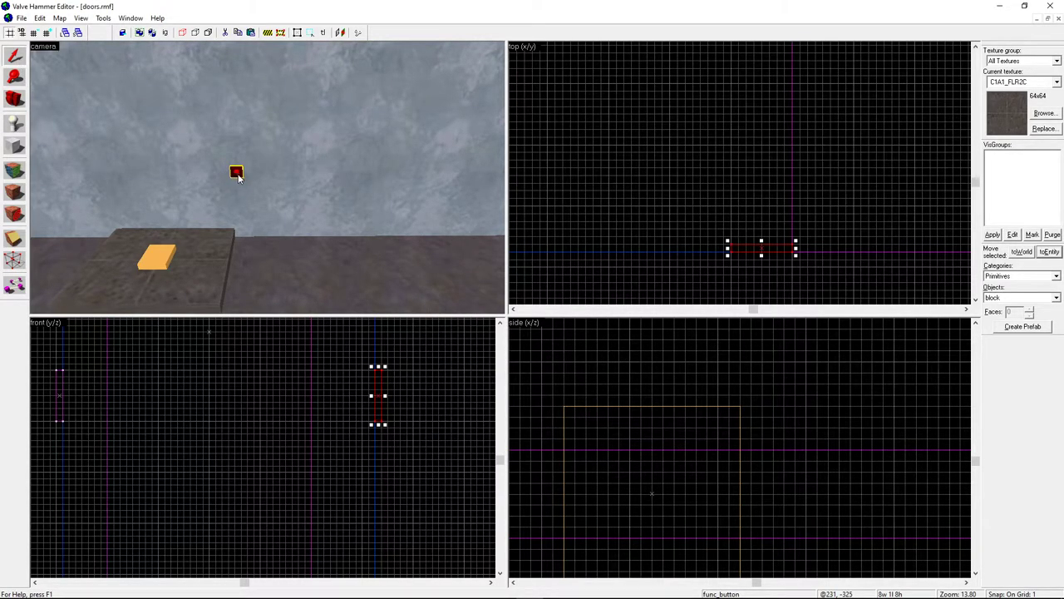
- Paste another copy of the button, line it up with the first one, and raise it above the wall's top near path corner p2
key("ctrl+v")
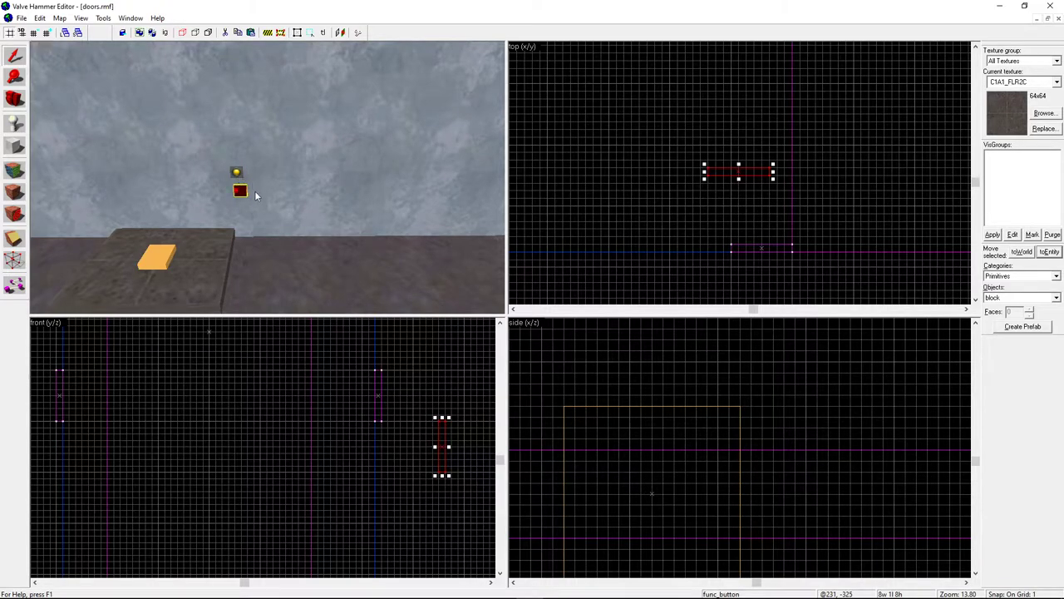
left_click_drag(768, 173, 792, 250)
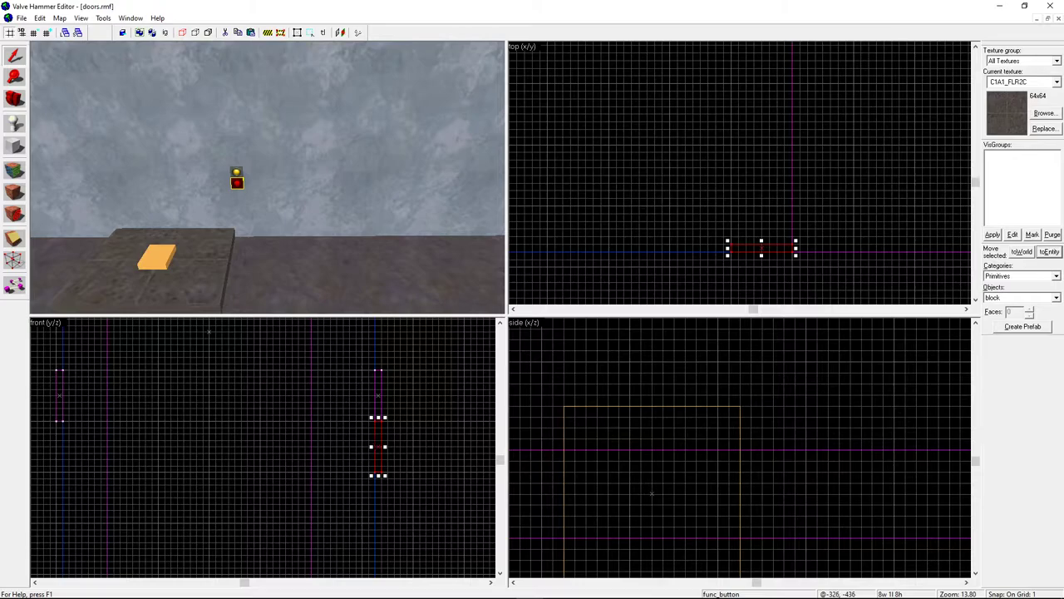
key("Up")
key("Up")
key("Up")
key("Up")
key("Up")
key("Up")
key("Up")
key("Up")
key("Up")
mouse_move(379, 434)
left_mouse_down()
mouse_move(369, 427)
mouse_move(369, 447)
mouse_move(369, 377)
left_mouse_up()
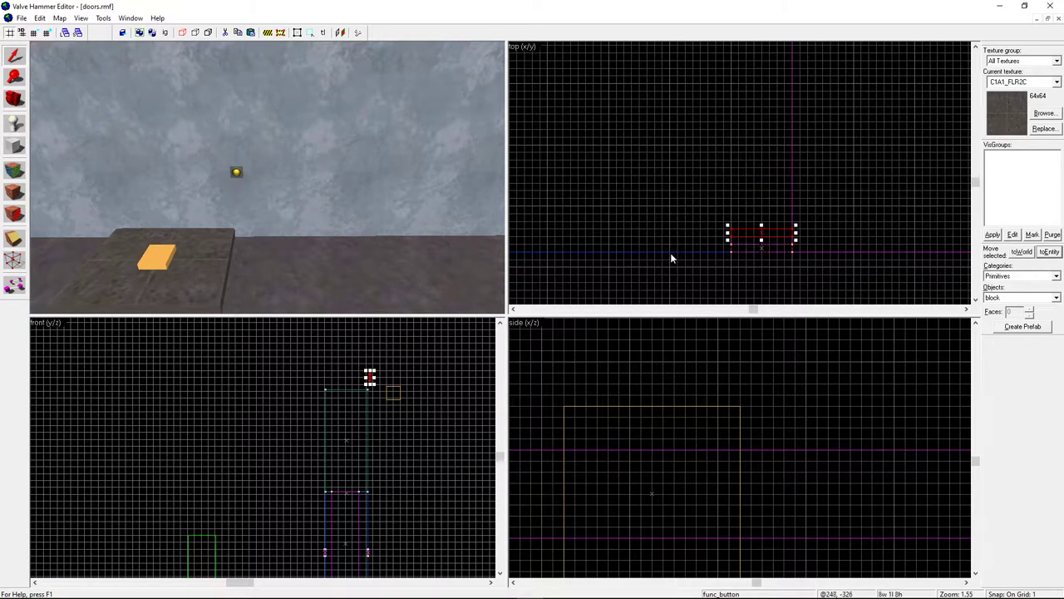
- Move the raised button in the top view until its back is flush with the wall's face line
left_click_drag(773, 229, 775, 245)
scroll(375, 397, "up", 4)
left_click(11, 98)
left_click_drag(250, 181, 267, 178)
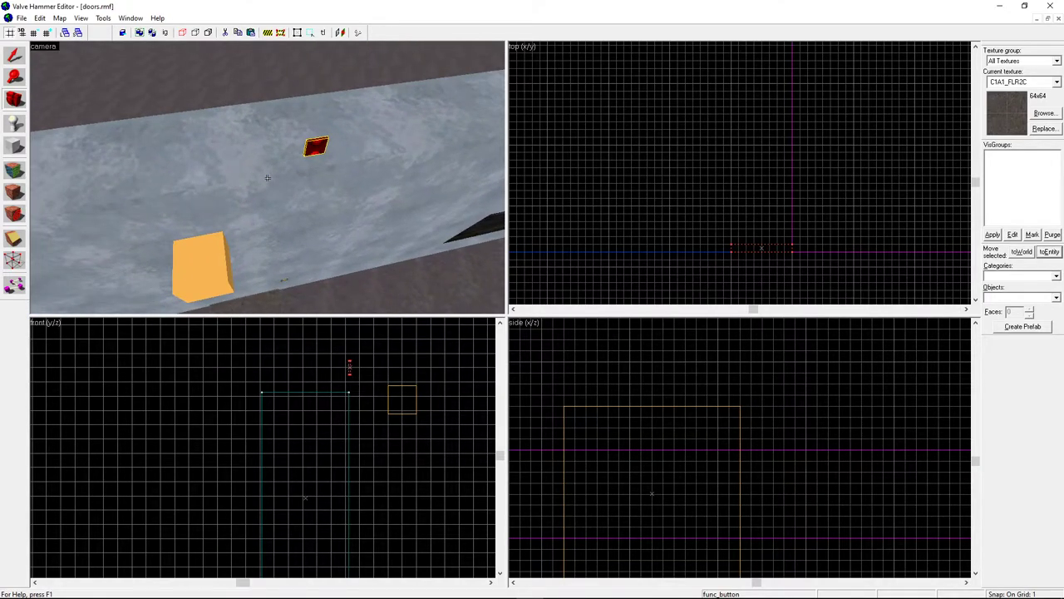
- Deselect the raised button and lift the STEEL texture from the wall's top face as the current texture
left_click(13, 55)
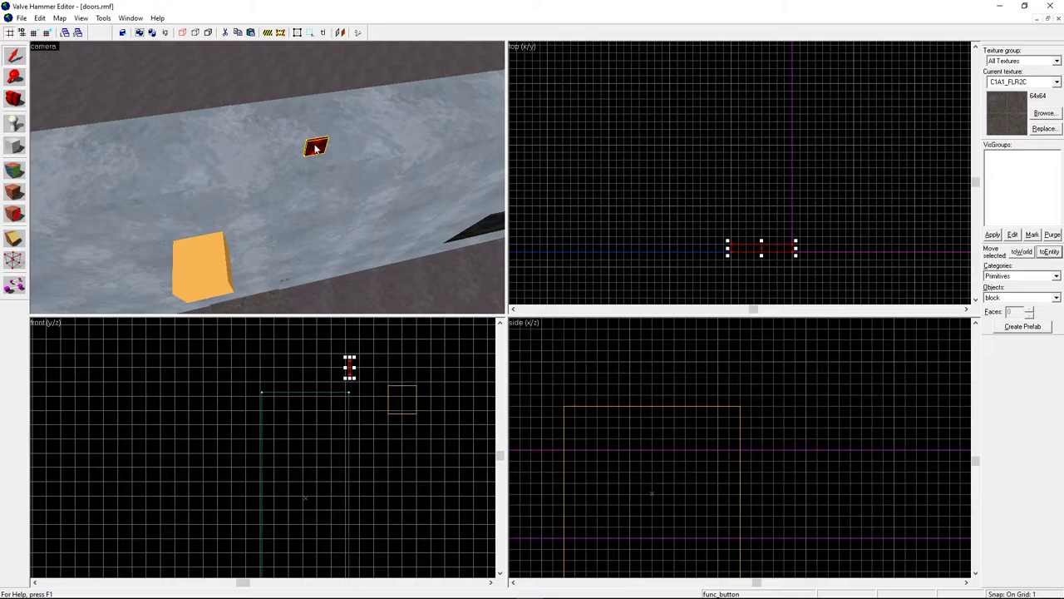
left_click(15, 169)
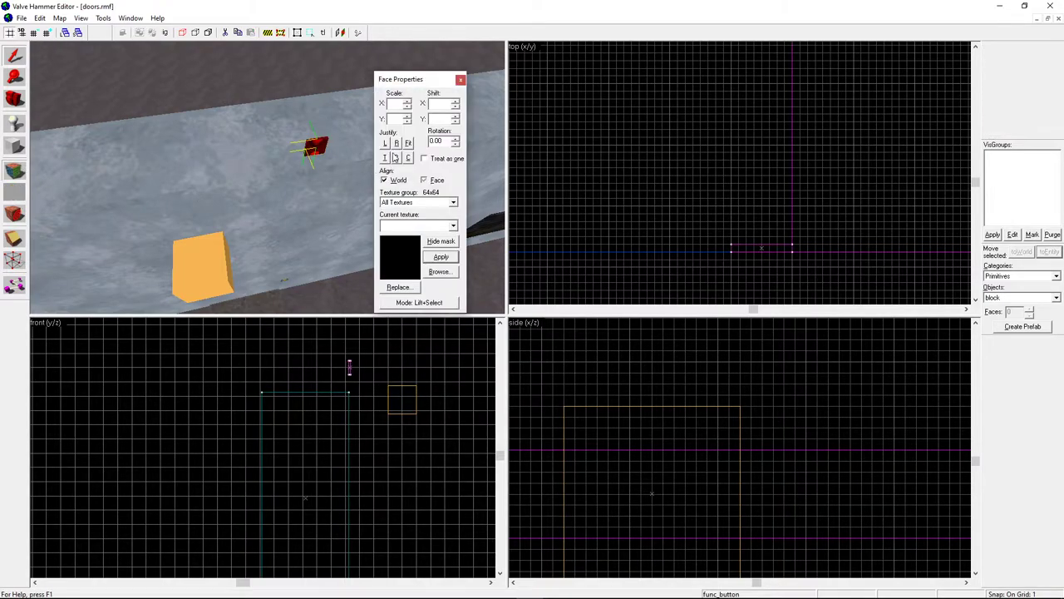
left_click(461, 79)
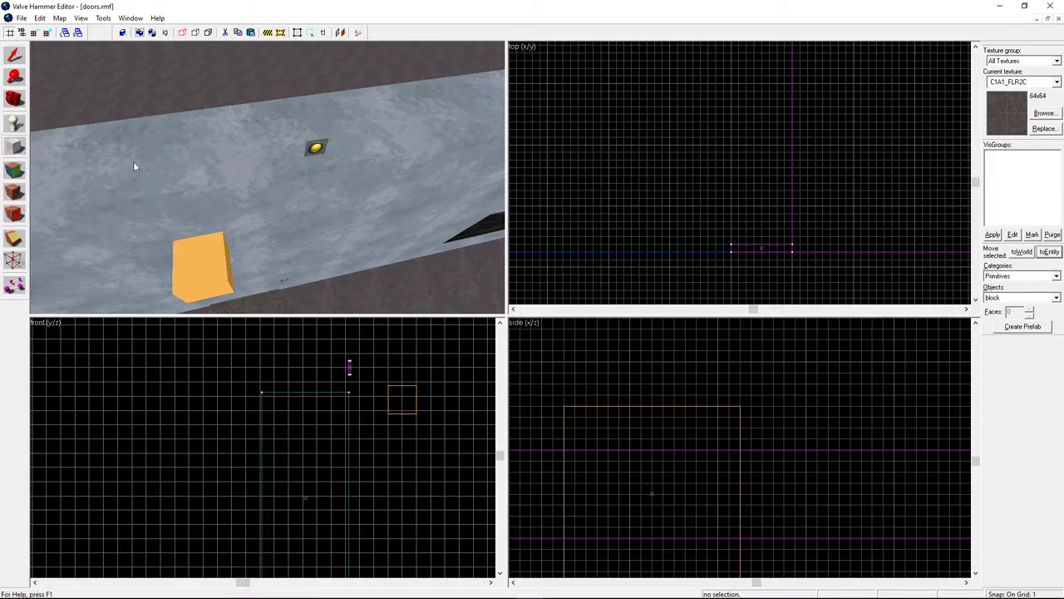
left_click(24, 170)
left_click(133, 132)
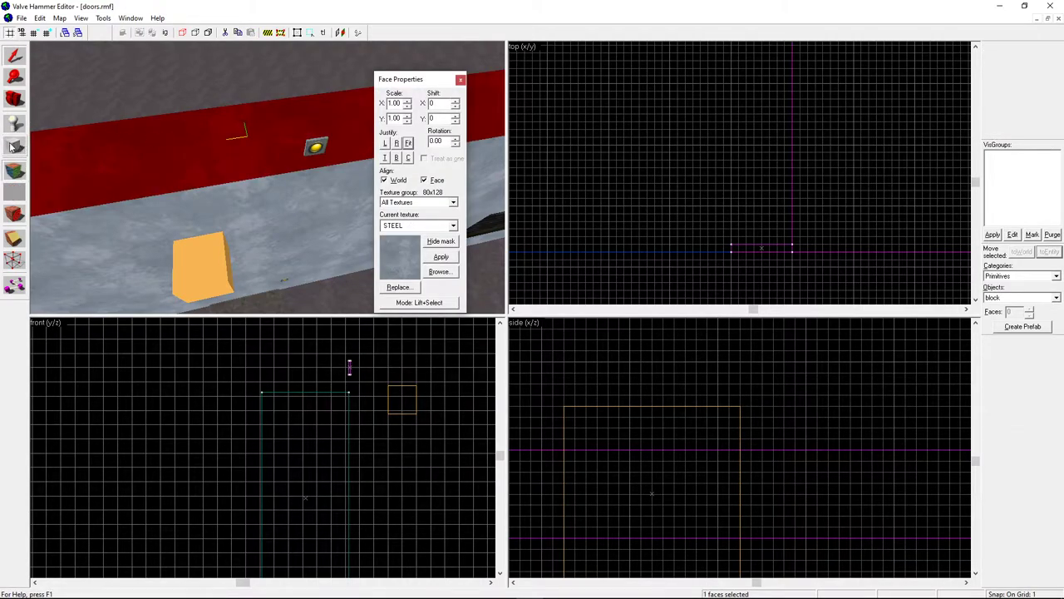
- Create a STEEL block behind the raised button, 8 wide, 2 long and 18 high, from the wall's top to the button's upper edge
left_click(14, 146)
left_click_drag(732, 251, 794, 266)
left_click_drag(349, 452, 349, 394)
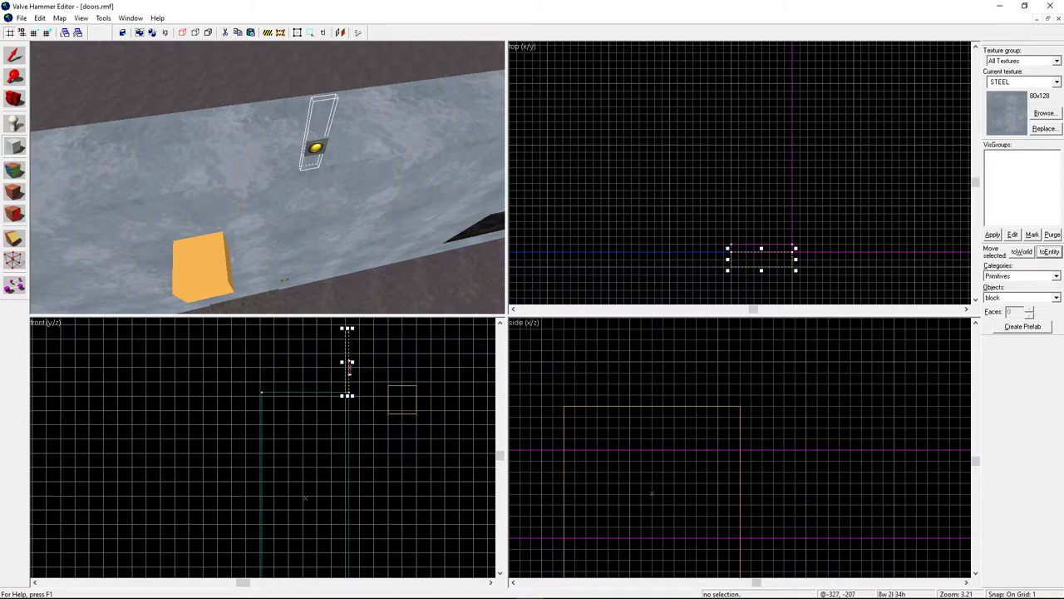
left_click_drag(349, 328, 348, 359)
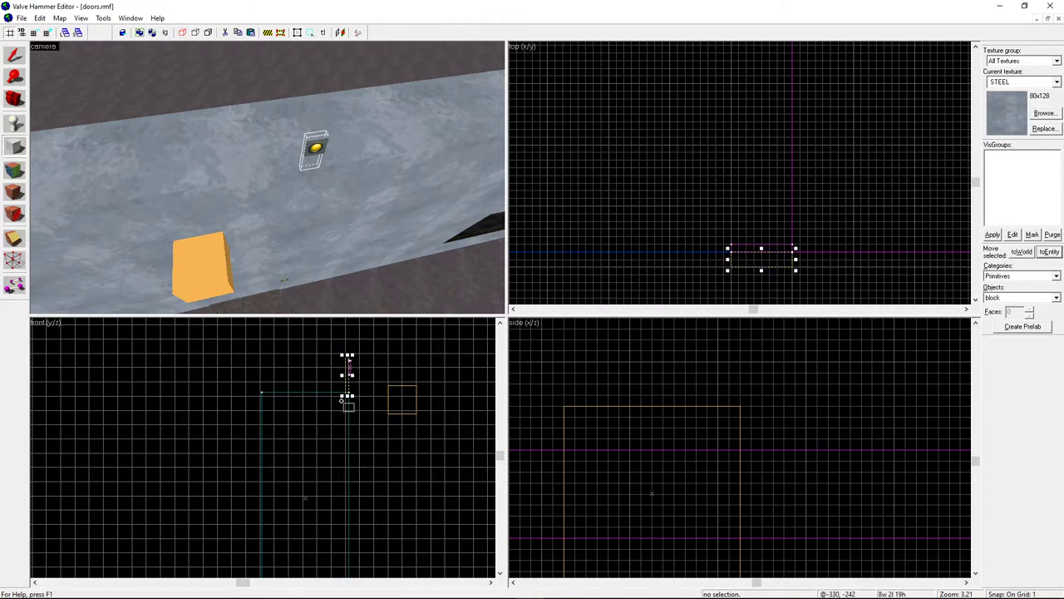
scroll(348, 376, "up", 4)
scroll(357, 374, "up", 3)
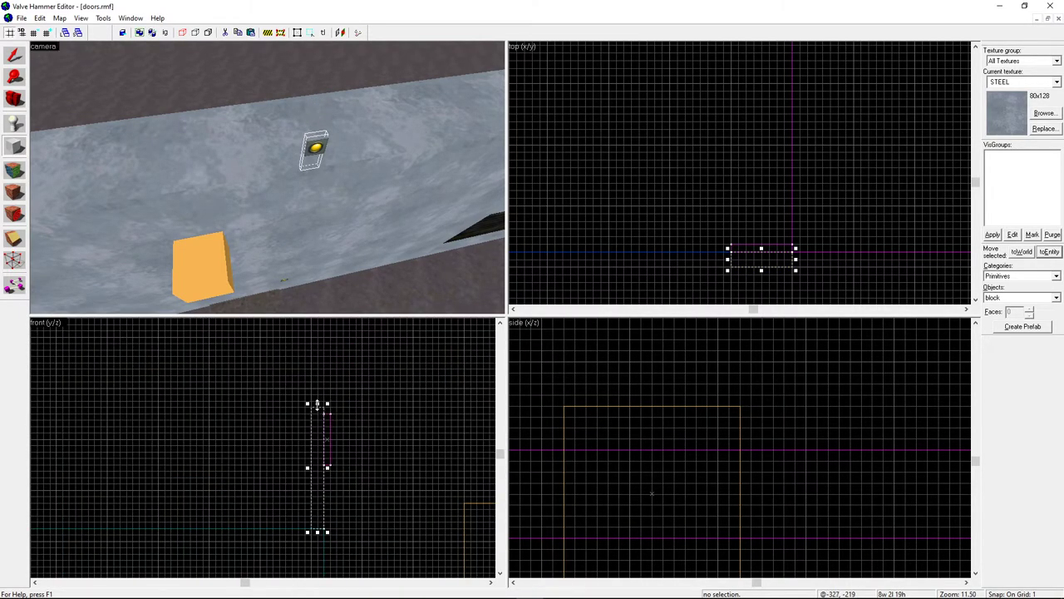
key("Return")
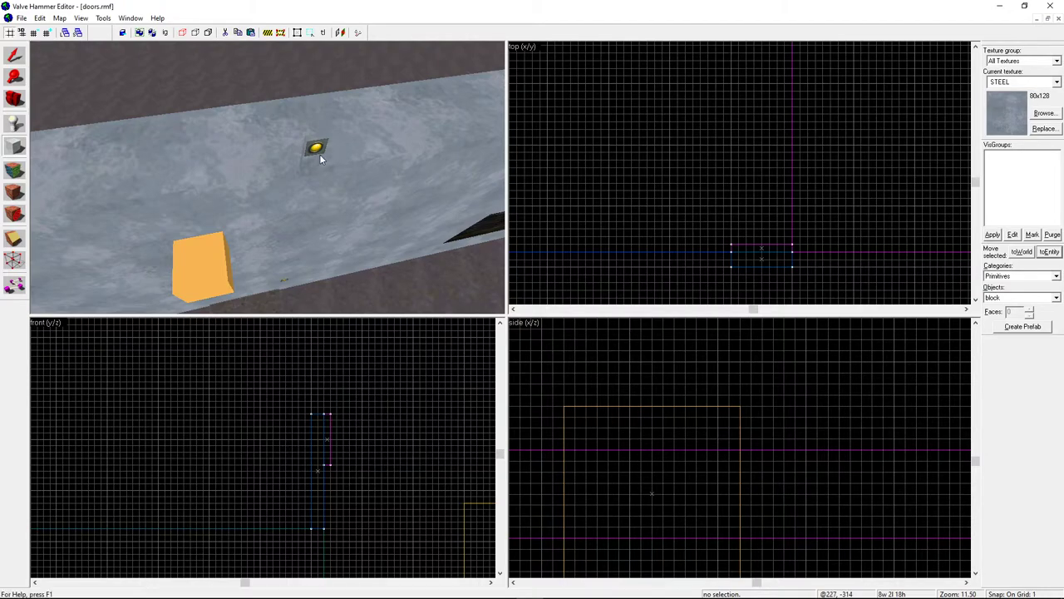
- Compile the doors map, switch to Half-Life: Opposing Force, start a server with doors, and dismiss the welcome message
left_click(21, 59)
left_click(24, 103)
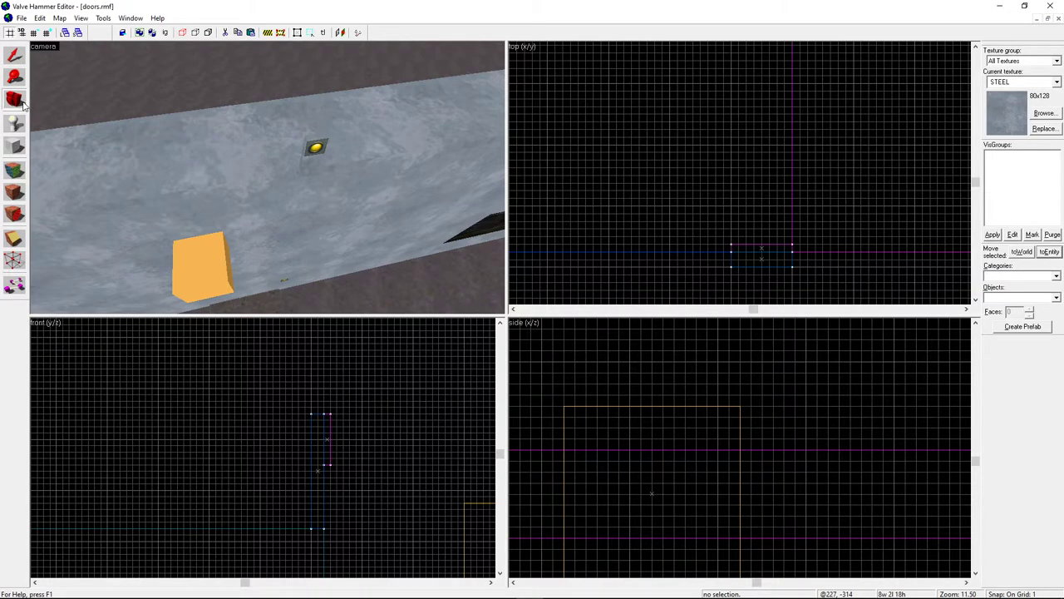
key("z")
key("w")
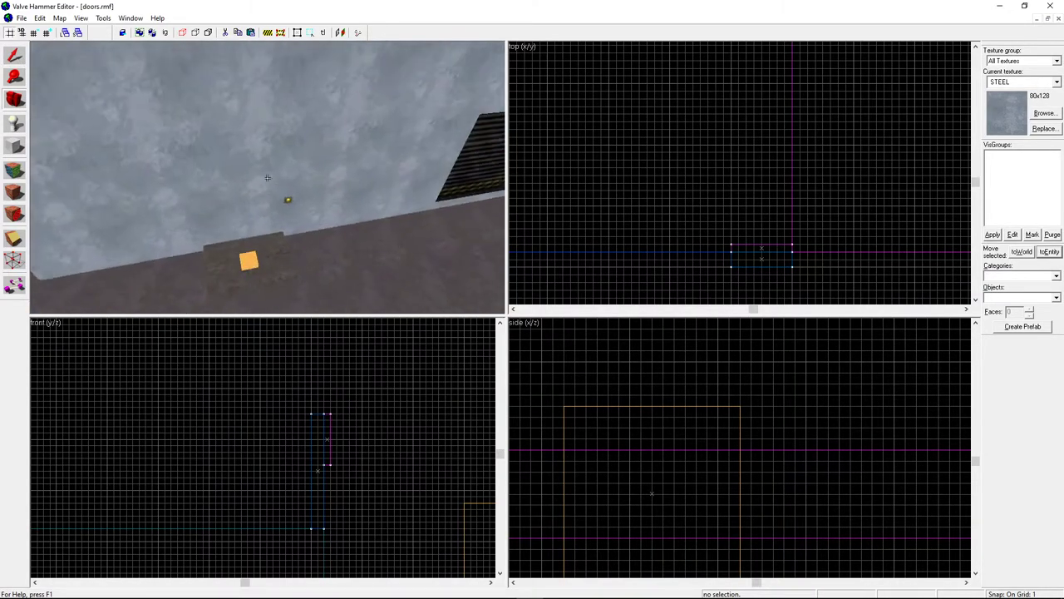
key("z")
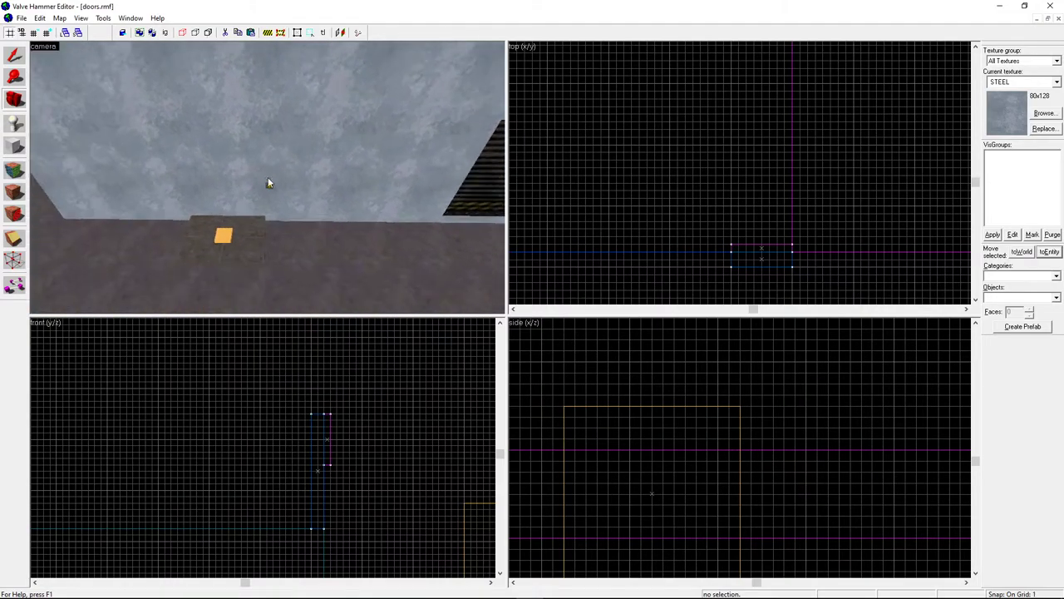
key("F9")
key("Return")
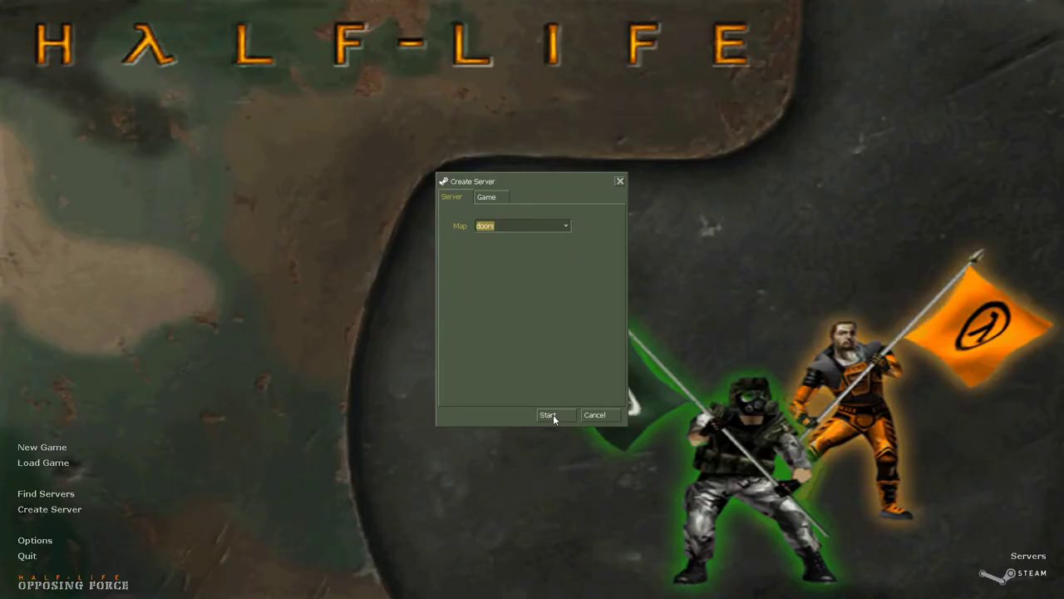
left_click(548, 415)
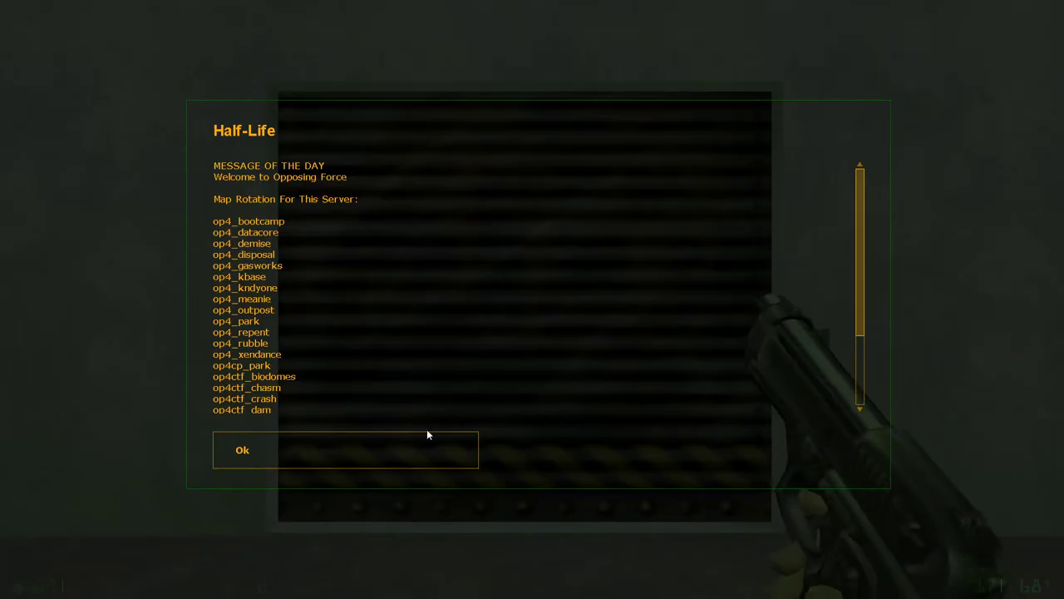
left_click(427, 437)
- Try the button beside the door, walk over to the platform, and ride it up using the lower button
key("w")
key("e")
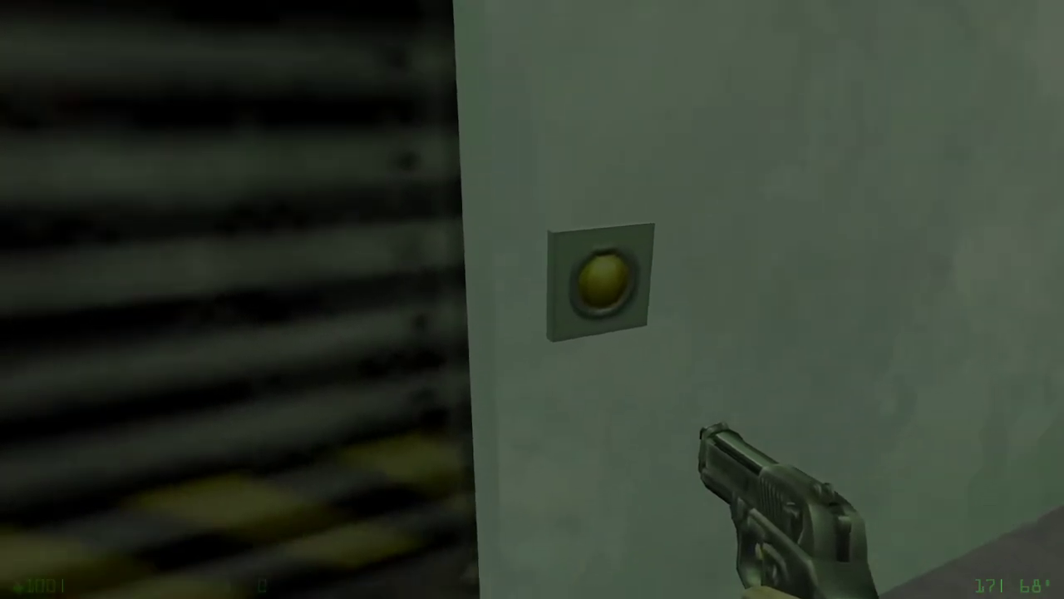
key("w")
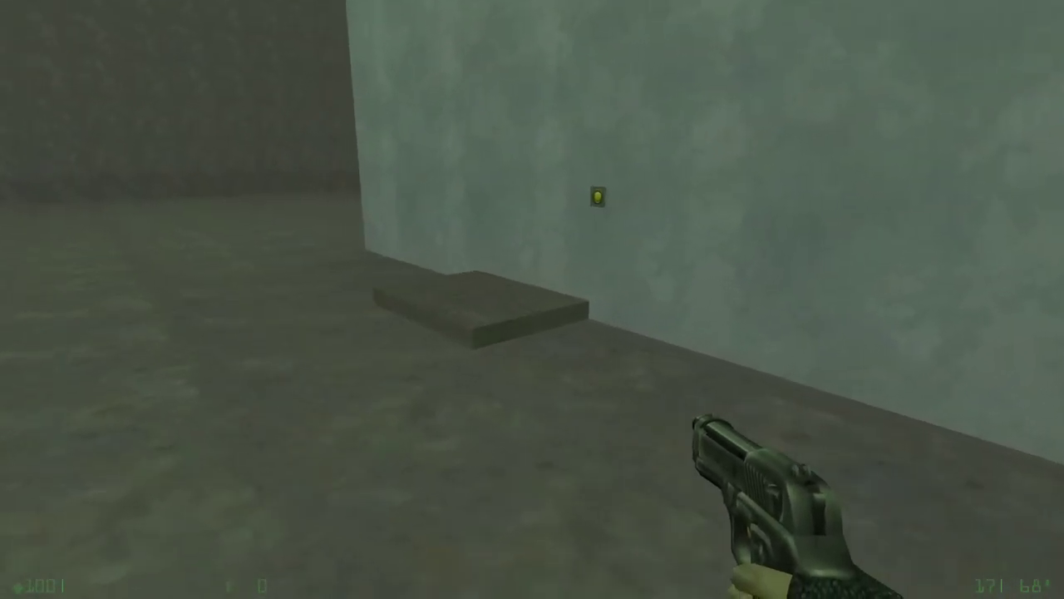
key("e")
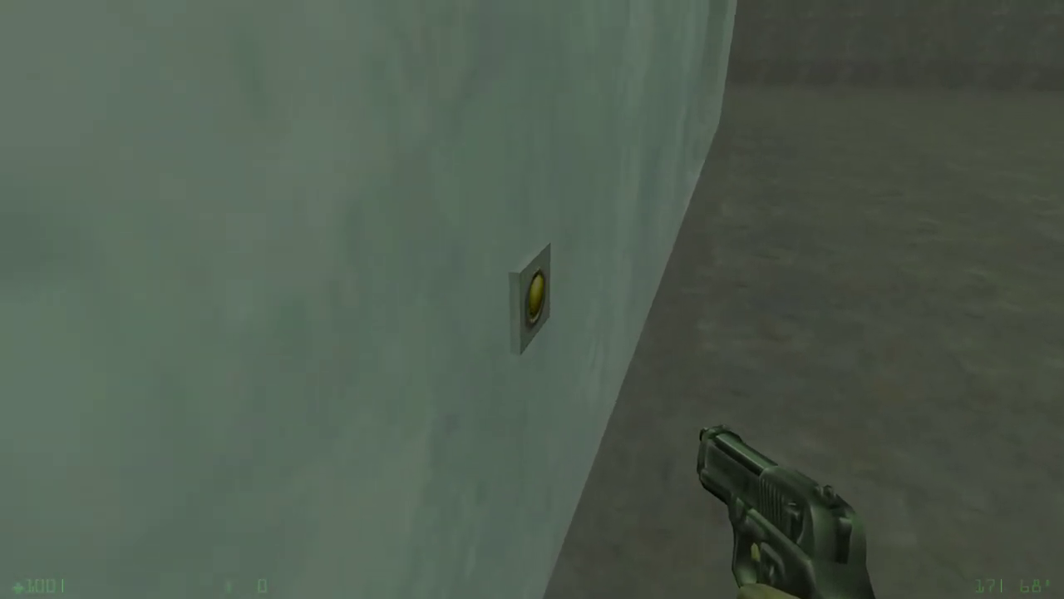
key("w")
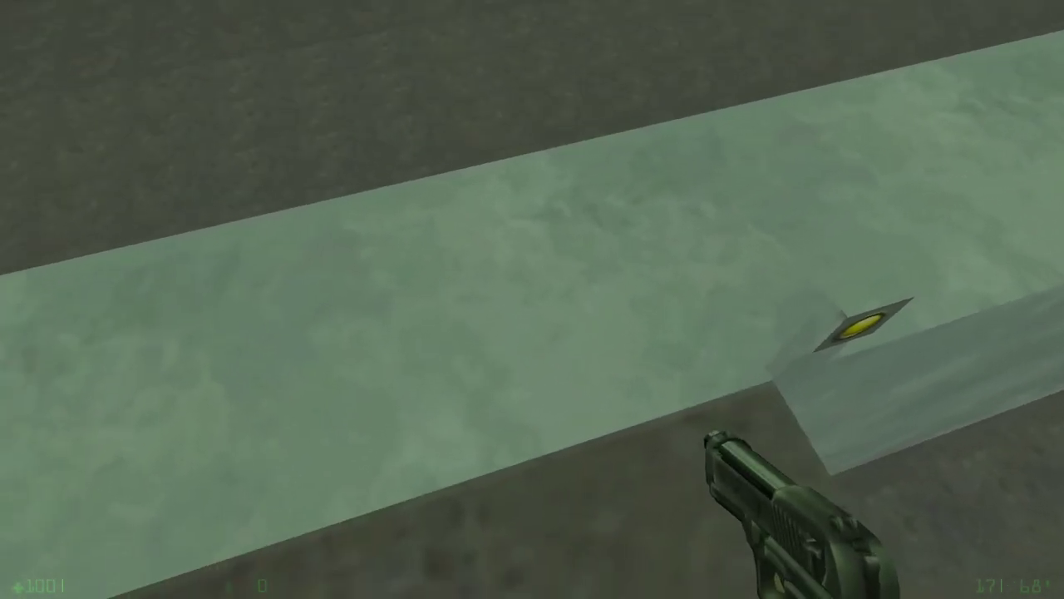
- Walk along the wall's top, return to the platform beside the upper button, and ride it back down
key("w")
key("w")
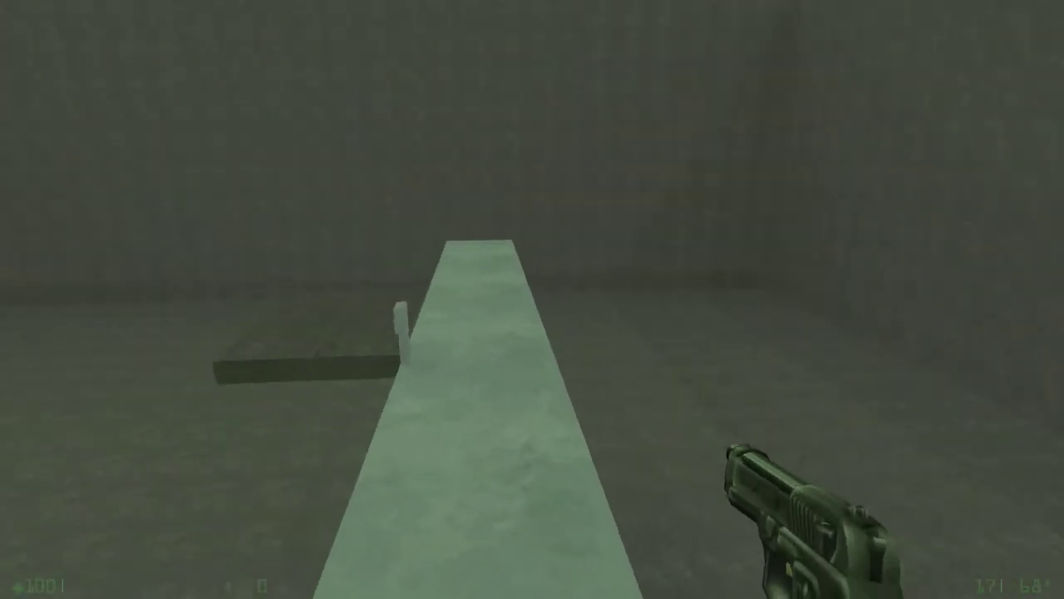
key("w")
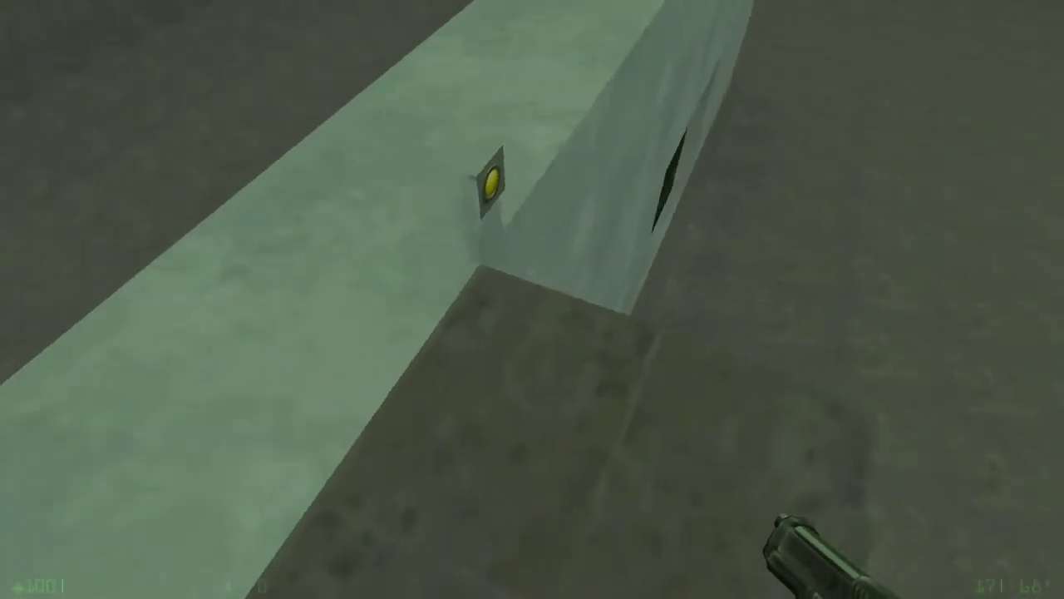
key("w")
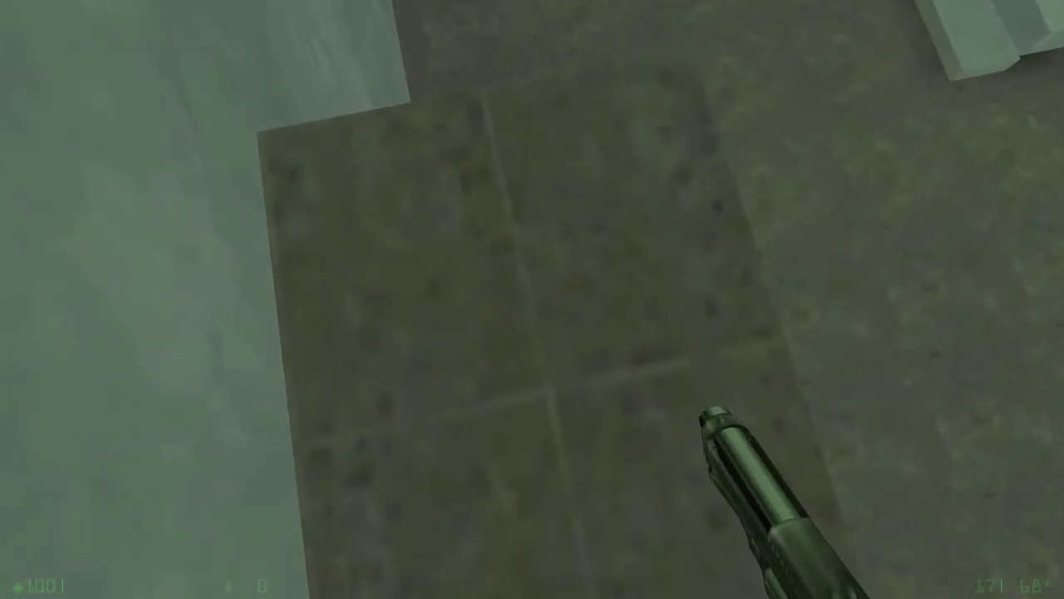
key("w")
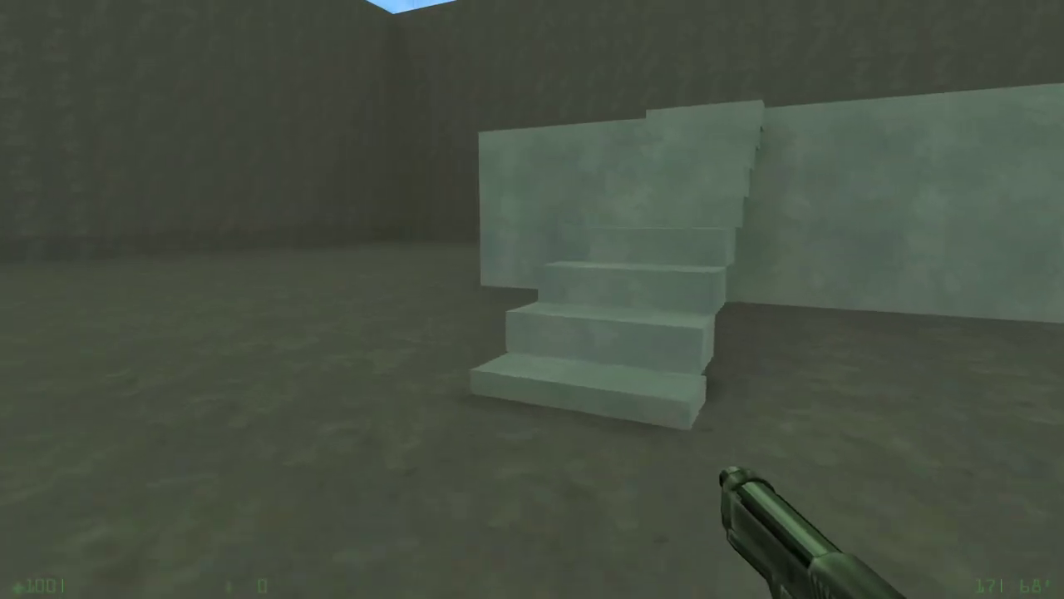
- Climb the stairs, fire the pistol toward the wall with the lower button, and disconnect from the server
key("w")
left_click(532, 299)
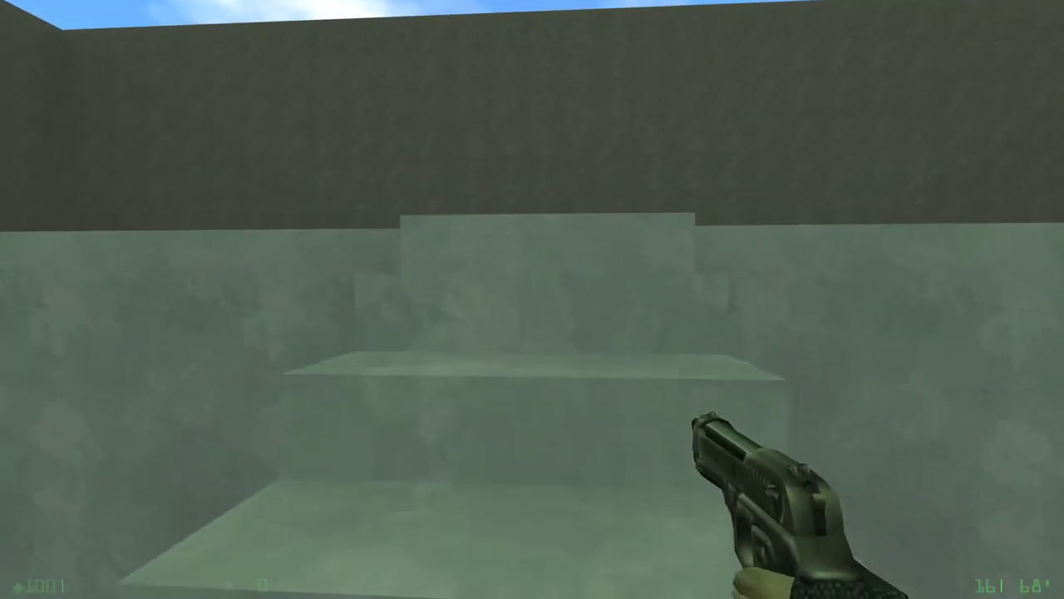
key("w")
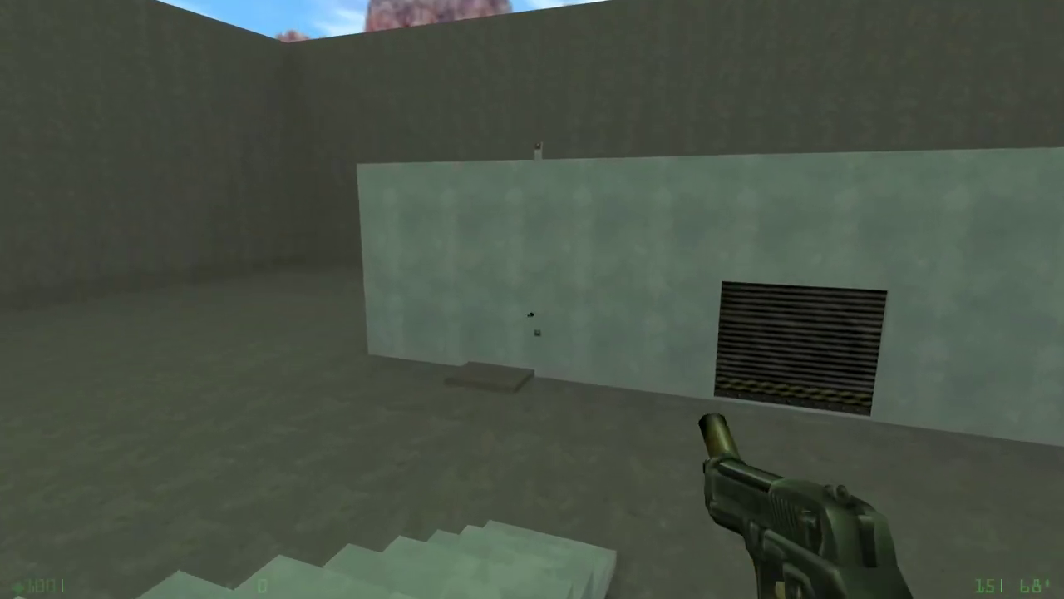
left_click(533, 299)
left_click(532, 299)
key("Escape")
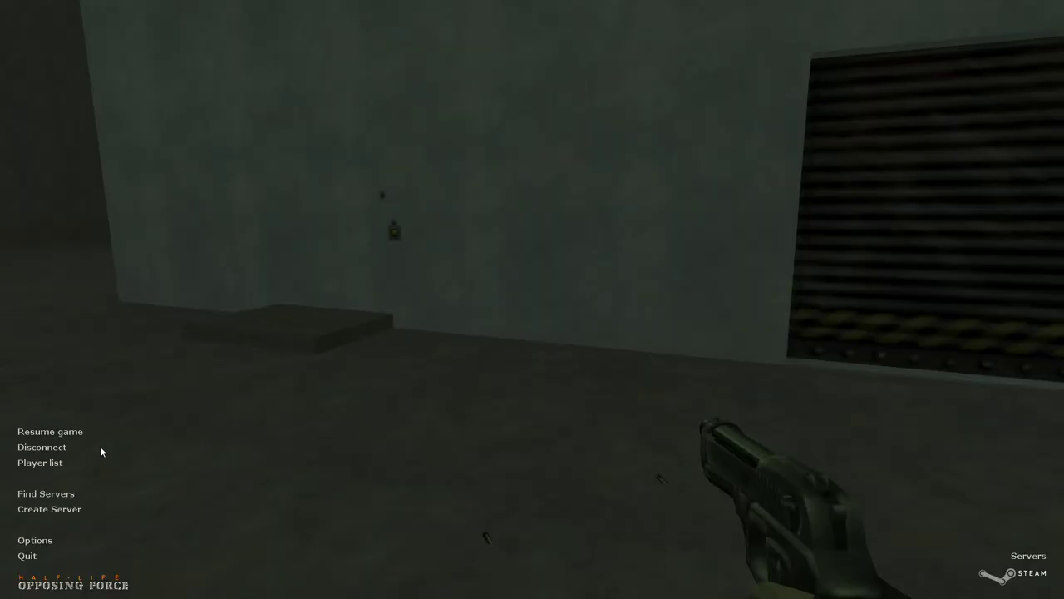
left_click(32, 448)
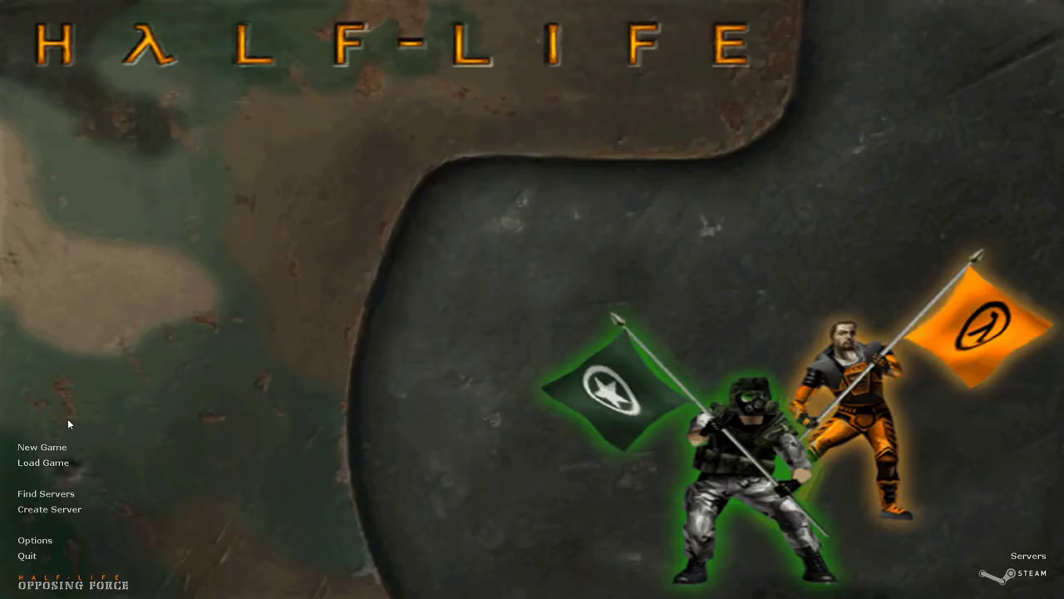